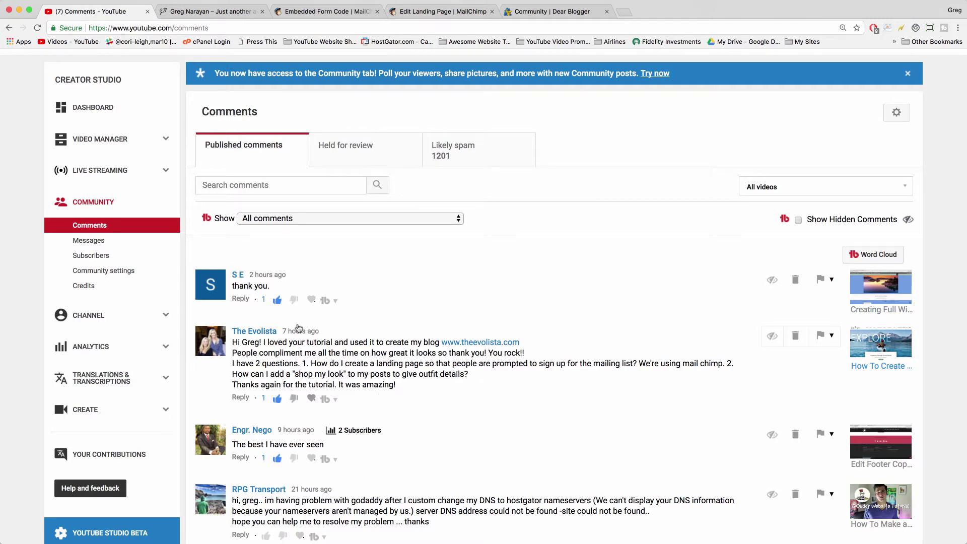
Switch to the Dear Blogger Community page and examine its benefit lists, eBook sign-up form and closing sections.
{"action": "left_click", "coordinate": [531, 16]}
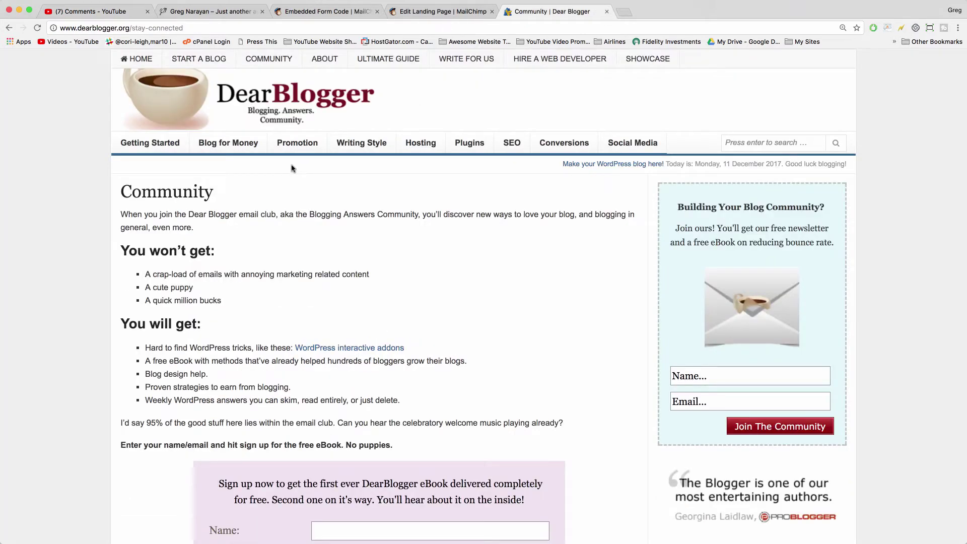
{"action": "scroll", "coordinate": [301, 272], "scroll_direction": "down", "scroll_amount": 5}
{"action": "scroll", "coordinate": [301, 272], "scroll_direction": "down", "scroll_amount": 4}
{"action": "scroll", "coordinate": [301, 274], "scroll_direction": "up", "scroll_amount": 1}
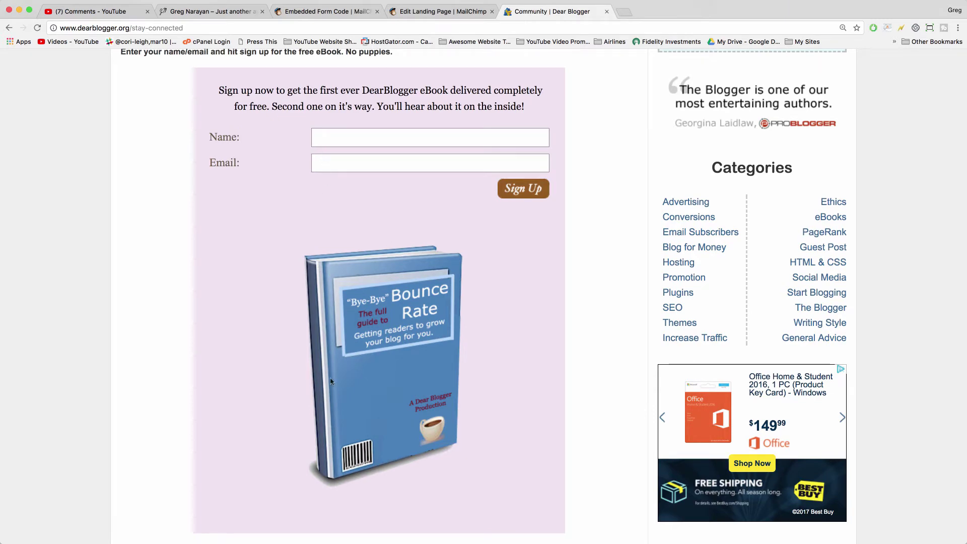
{"action": "scroll", "coordinate": [380, 308], "scroll_direction": "up", "scroll_amount": 8}
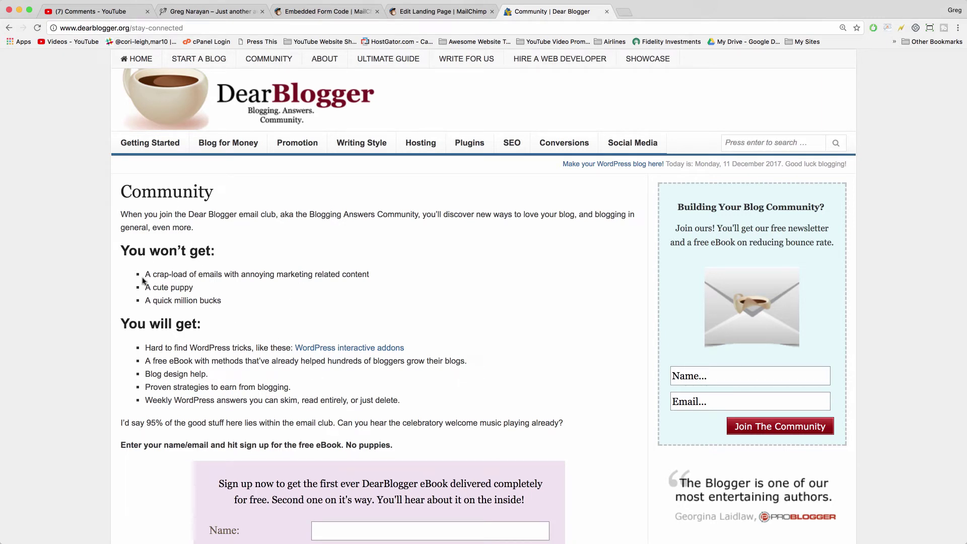
{"action": "scroll", "coordinate": [281, 403], "scroll_direction": "down", "scroll_amount": 8}
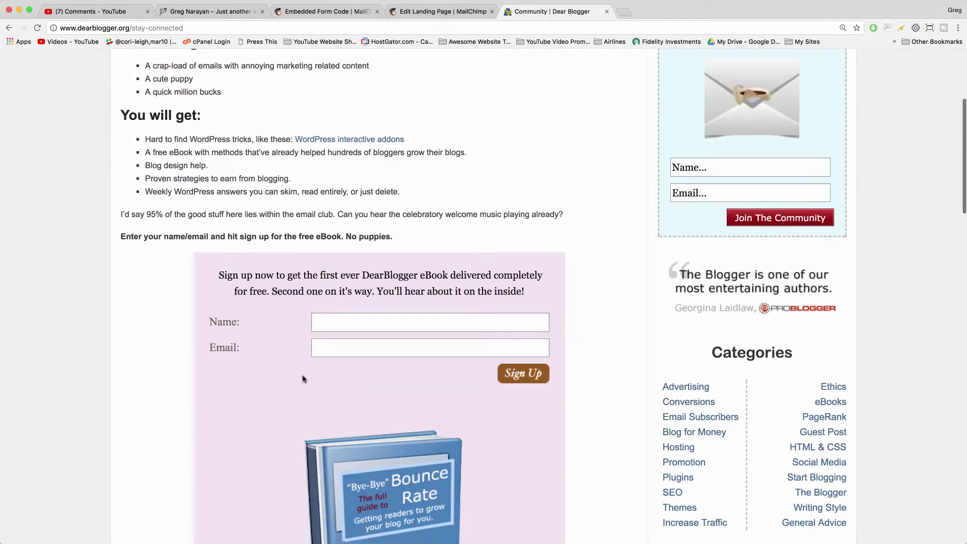
{"action": "scroll", "coordinate": [303, 379], "scroll_direction": "down", "scroll_amount": 1}
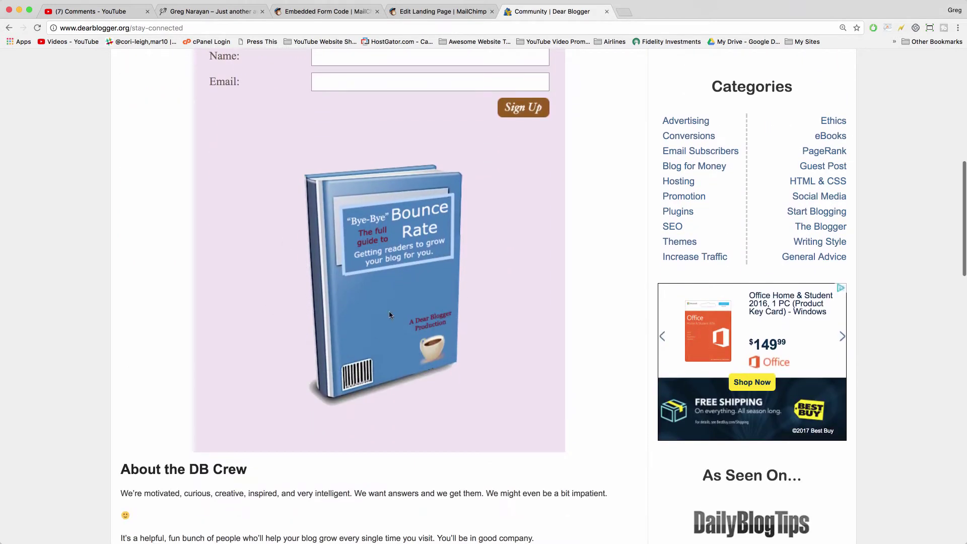
{"action": "scroll", "coordinate": [380, 301], "scroll_direction": "down", "scroll_amount": 10}
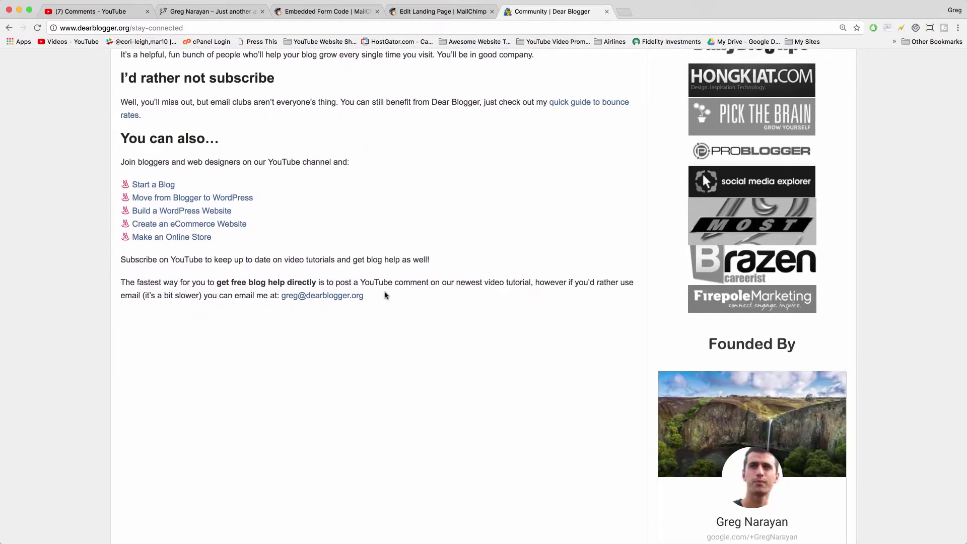
{"action": "scroll", "coordinate": [385, 295], "scroll_direction": "up", "scroll_amount": 5}
{"action": "scroll", "coordinate": [385, 295], "scroll_direction": "up", "scroll_amount": 6}
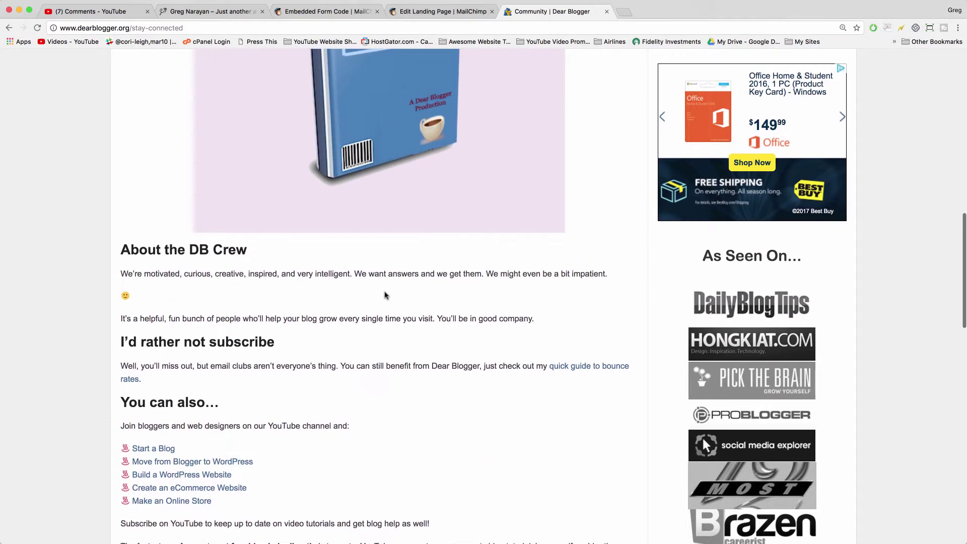
{"action": "scroll", "coordinate": [385, 295], "scroll_direction": "up", "scroll_amount": 4}
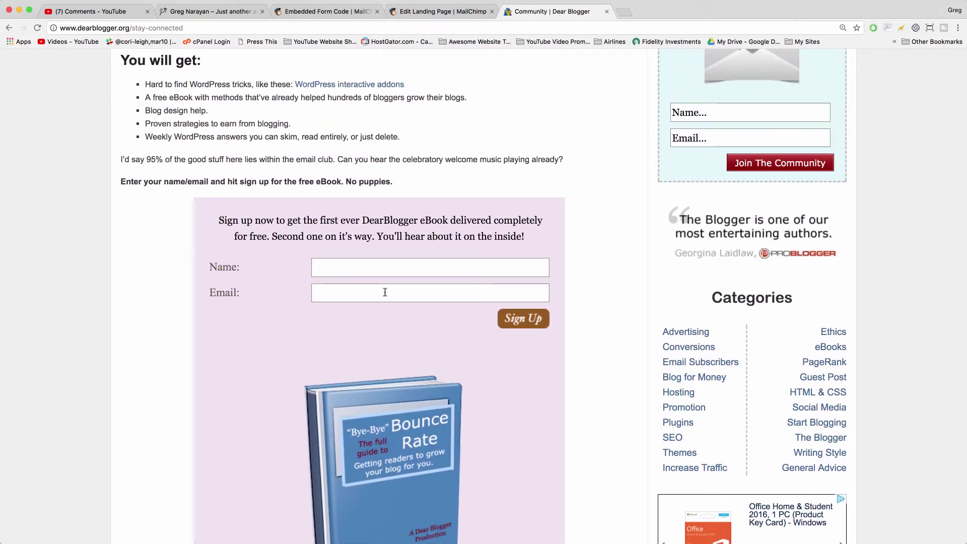
{"action": "scroll", "coordinate": [385, 294], "scroll_direction": "up", "scroll_amount": 6}
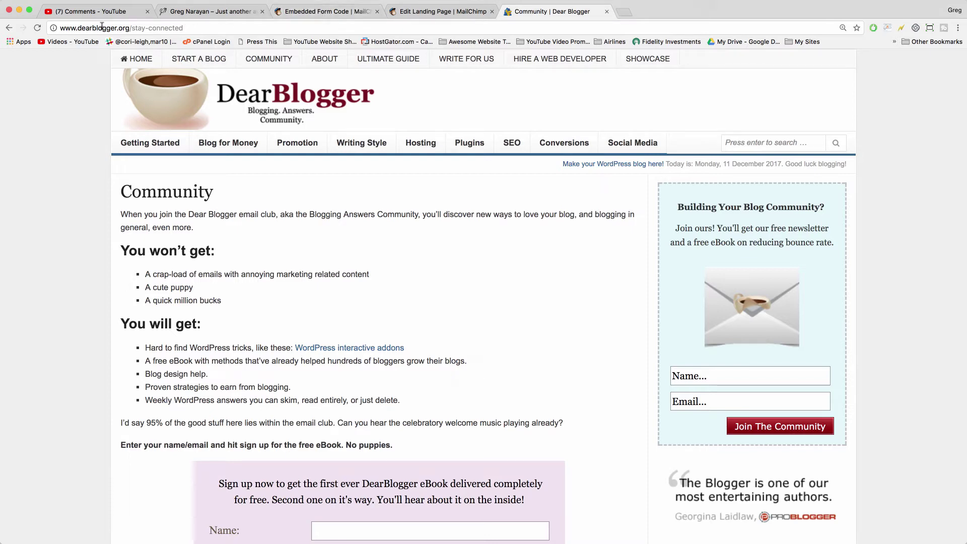
Review the YouTube comment asking about landing pages, along with MailChimp's landing page editor and Super Slim embedded form.
{"action": "left_click", "coordinate": [90, 11]}
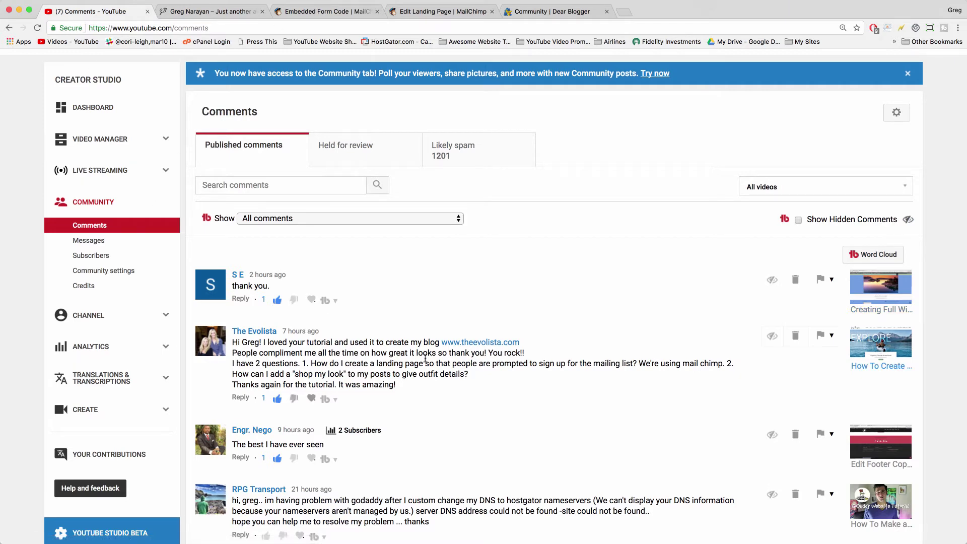
{"action": "left_click", "coordinate": [423, 11]}
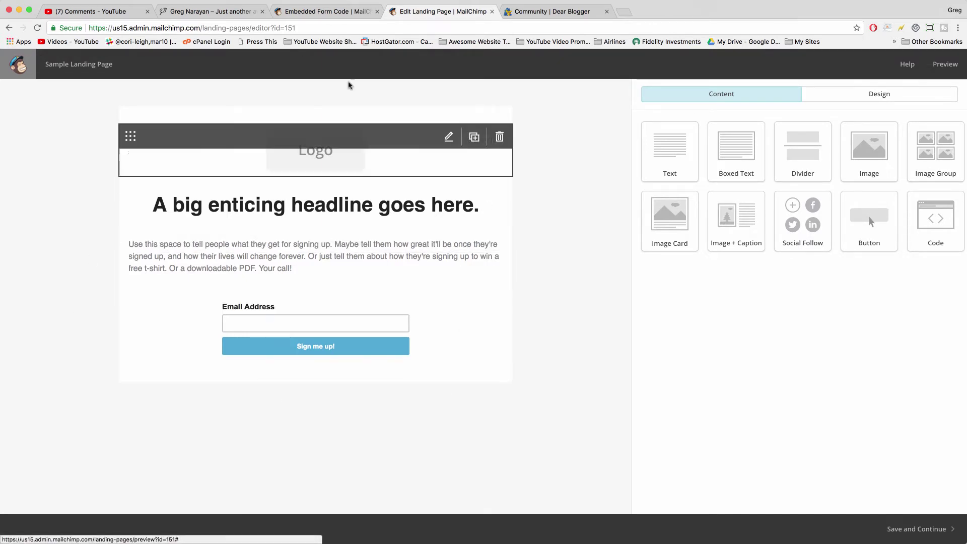
{"action": "left_click", "coordinate": [346, 12]}
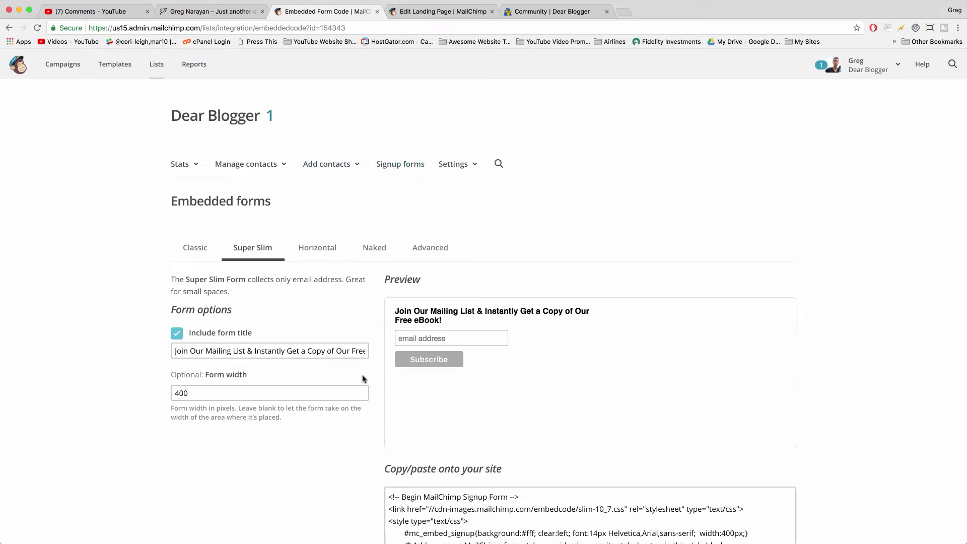
{"action": "scroll", "coordinate": [373, 427], "scroll_direction": "down", "scroll_amount": 5}
{"action": "scroll", "coordinate": [376, 430], "scroll_direction": "up", "scroll_amount": 3}
{"action": "scroll", "coordinate": [375, 430], "scroll_direction": "up", "scroll_amount": 1}
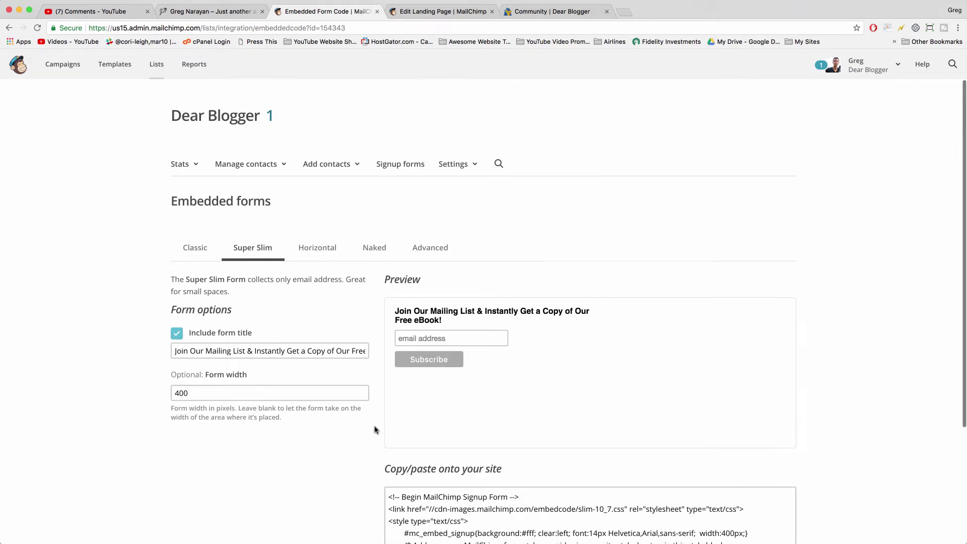
Switch to the WordPress site and start a new page.
{"action": "left_click", "coordinate": [216, 11]}
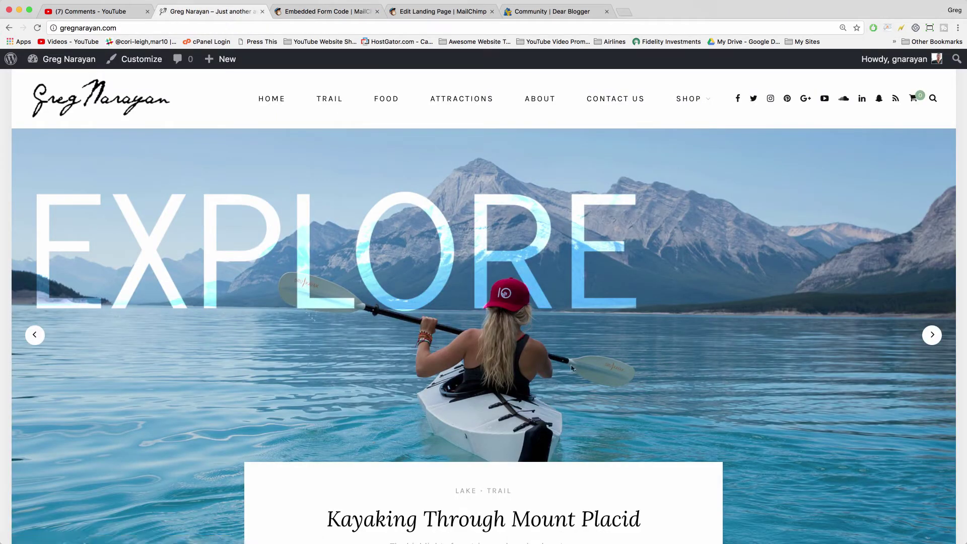
{"action": "mouse_move", "coordinate": [220, 66]}
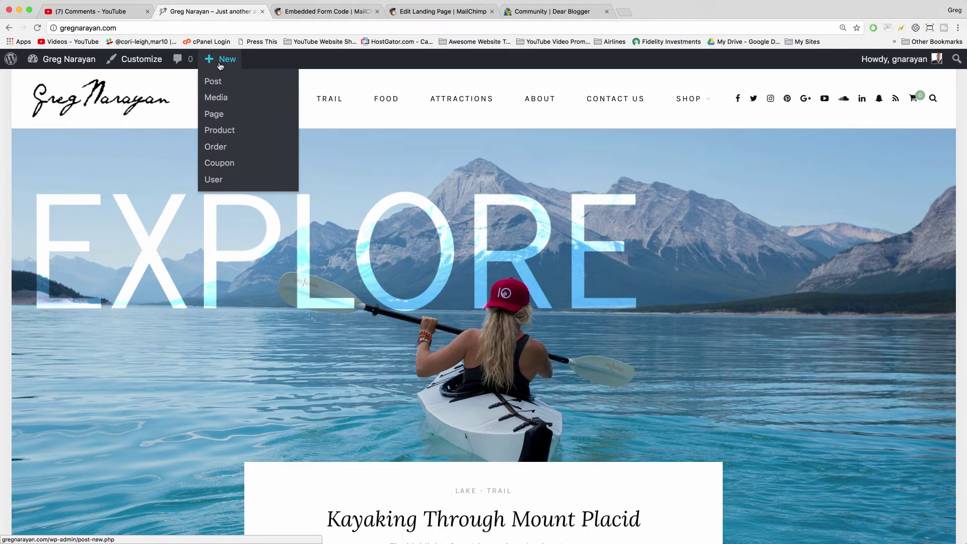
{"action": "left_click", "coordinate": [218, 115]}
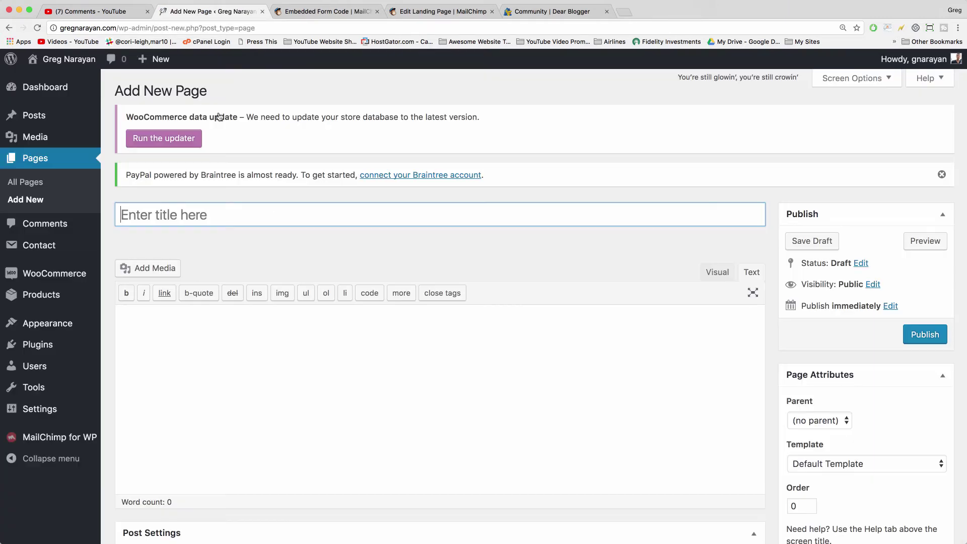
Set the new page's template to Full Width Page and activate the page title for editing.
{"action": "left_click", "coordinate": [333, 372]}
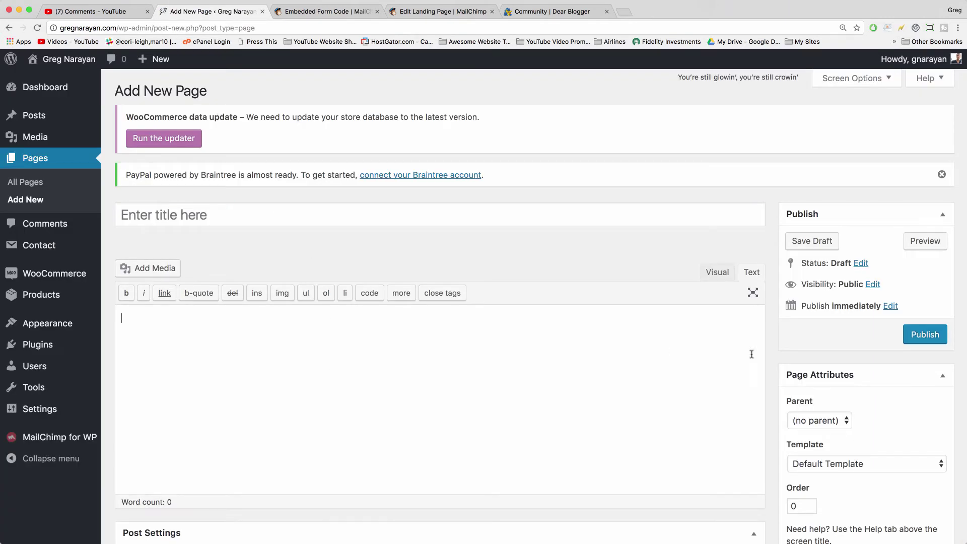
{"action": "scroll", "coordinate": [848, 417], "scroll_direction": "down", "scroll_amount": 3}
{"action": "left_click", "coordinate": [872, 359]}
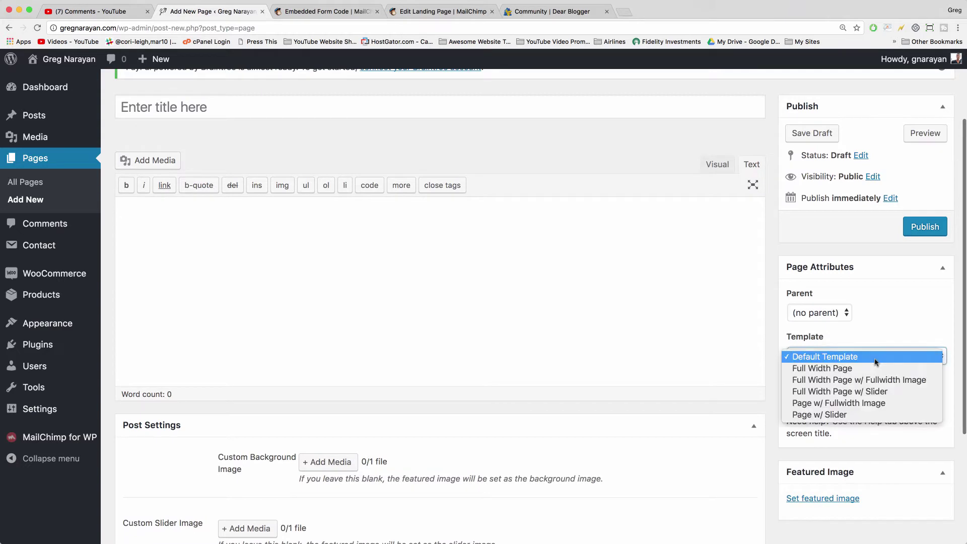
{"action": "left_click", "coordinate": [844, 368]}
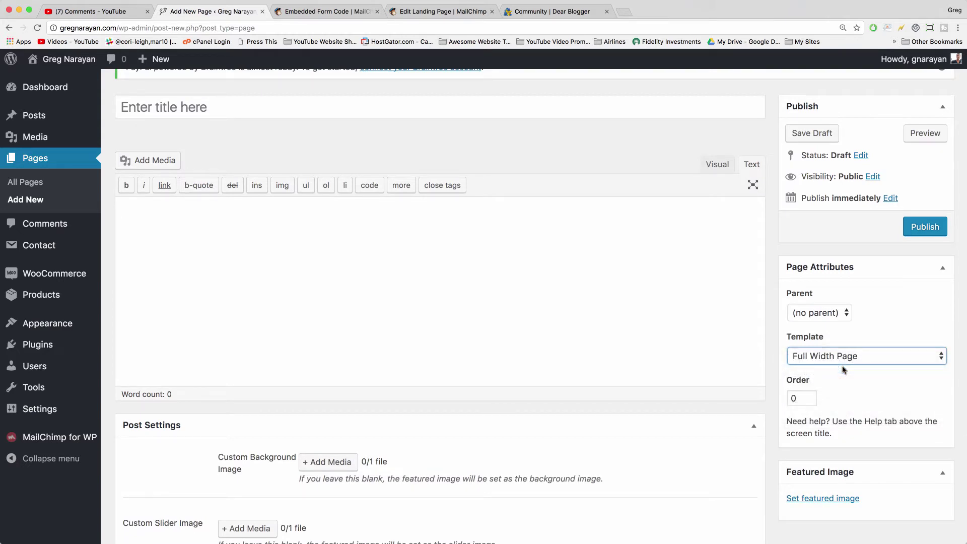
{"action": "left_click", "coordinate": [580, 312]}
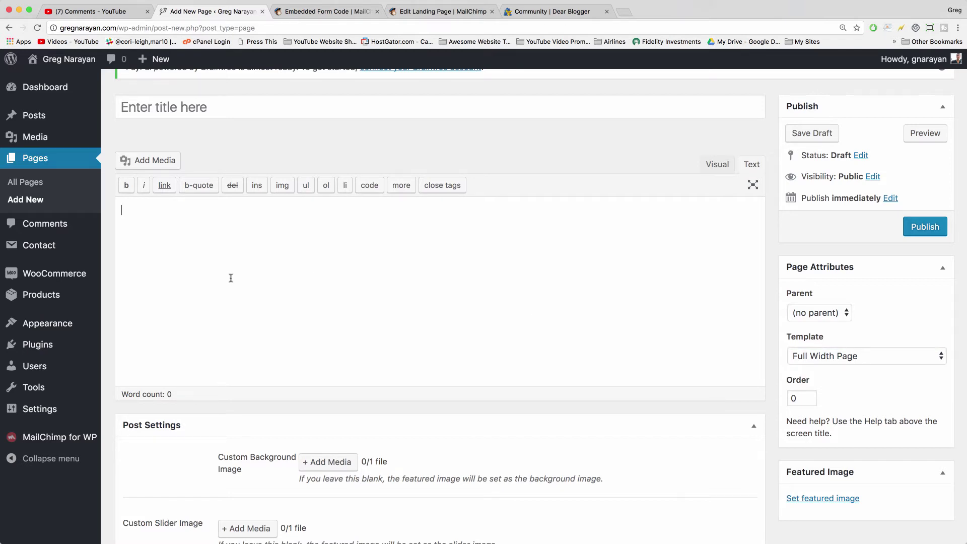
{"action": "scroll", "coordinate": [230, 276], "scroll_direction": "up", "scroll_amount": 3}
{"action": "left_click", "coordinate": [169, 223]}
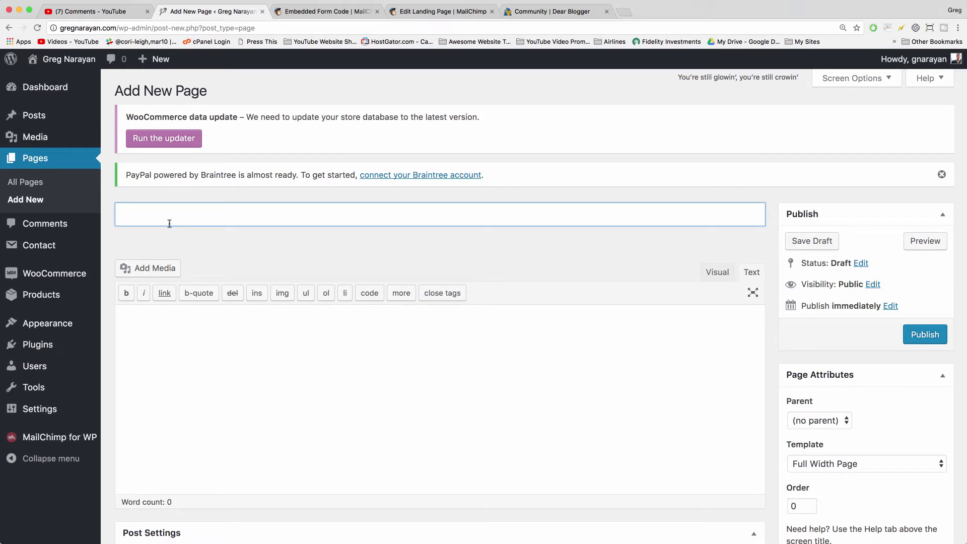
{"action": "type", "text": "Community"}
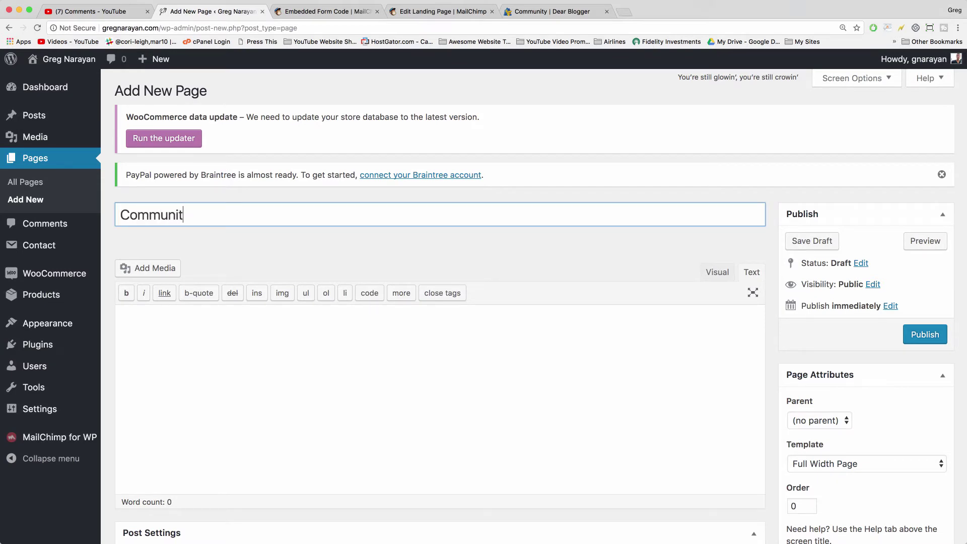
{"action": "key", "text": "BackSpace"}
{"action": "key", "text": "BackSpace"}
{"action": "key", "text": "BackSpace"}
{"action": "key", "text": "BackSpace"}
{"action": "key", "text": "BackSpace"}
{"action": "key", "text": "BackSpace"}
{"action": "key", "text": "BackSpace"}
{"action": "key", "text": "BackSpace"}
{"action": "key", "text": "BackSpace"}
Enter "Are You Frustrated with Late Night Hunger?" as the page title.
{"action": "type", "text": "Are You Frs"}
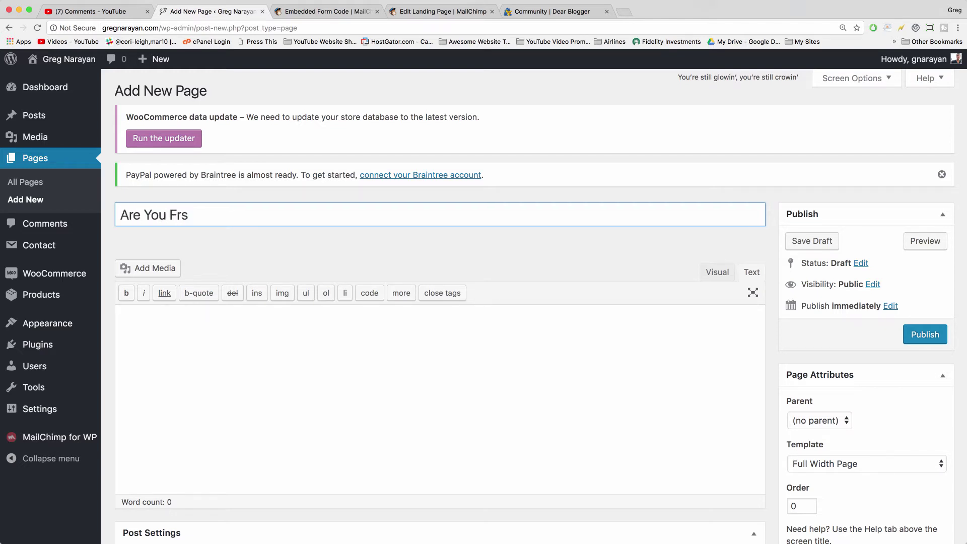
{"action": "key", "text": "BackSpace"}
{"action": "type", "text": "ustrated with Late"}
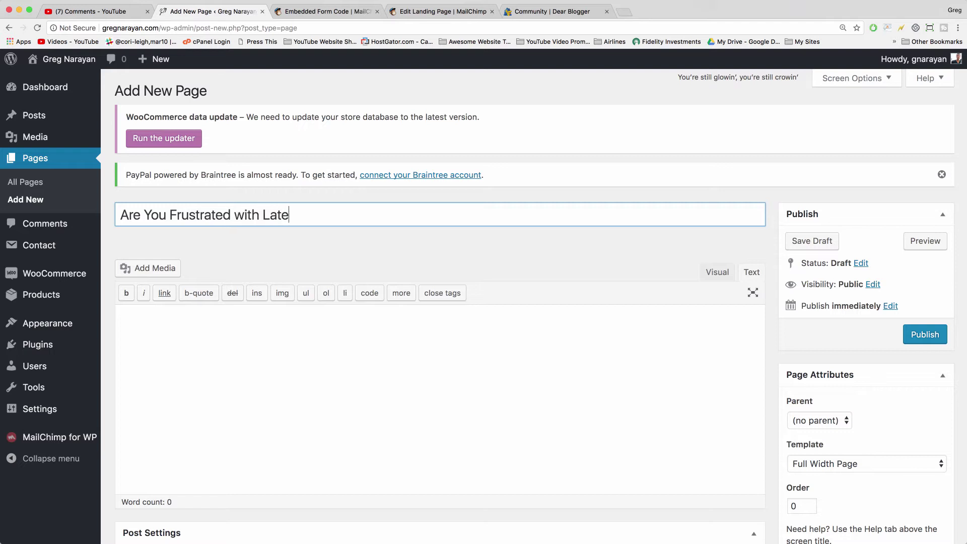
{"action": "type", "text": " Night Hunger"}
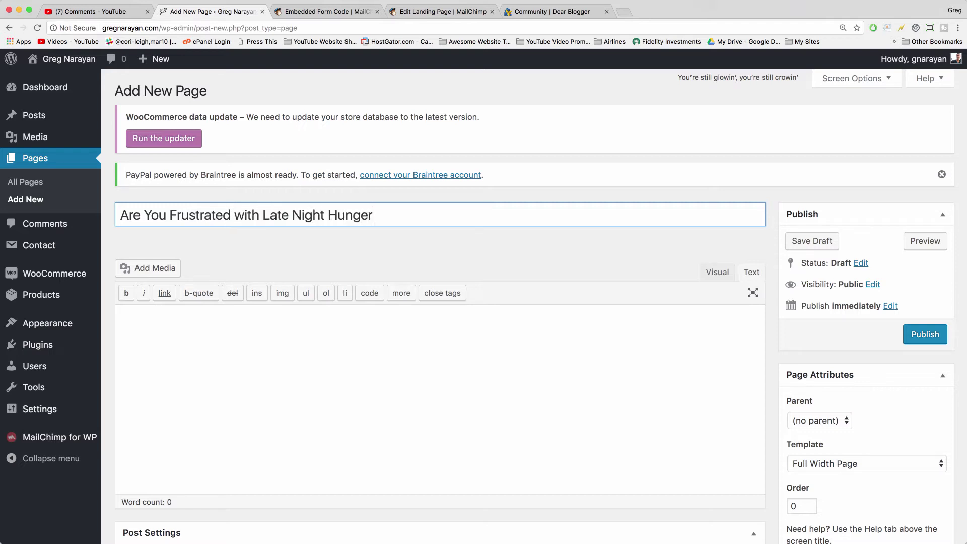
{"action": "type", "text": "?"}
Write "Are you upset that you have an empty fridge?" and "Do you fall asleep with pizza on top of you?" as separate body paragraphs.
{"action": "left_click", "coordinate": [225, 353]}
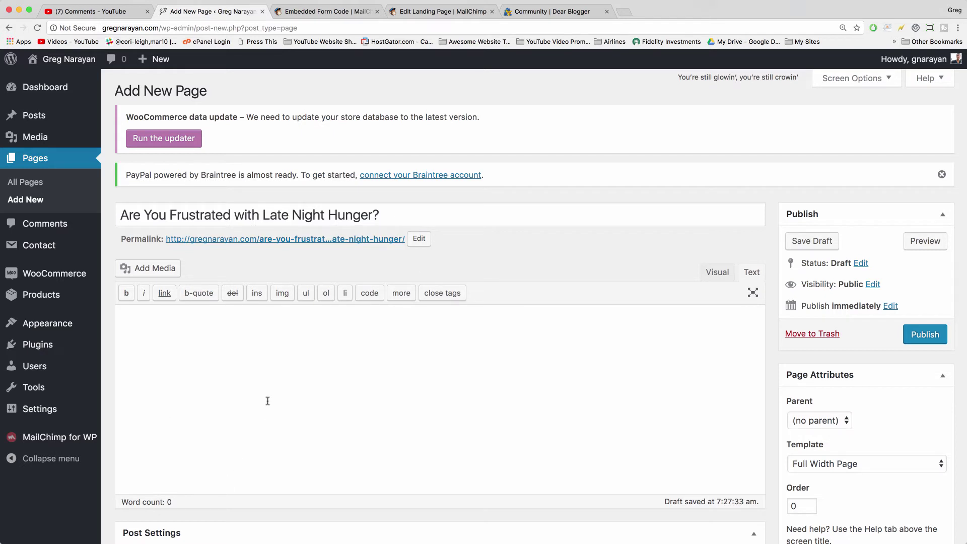
{"action": "type", "text": "Are you upset that you "}
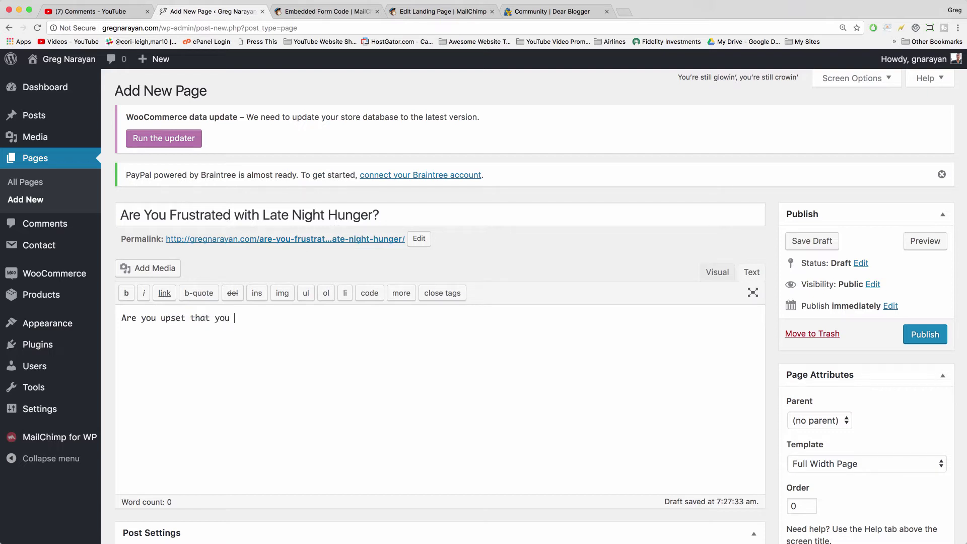
{"action": "type", "text": "have an empty fridge"}
{"action": "type", "text": "Doy o"}
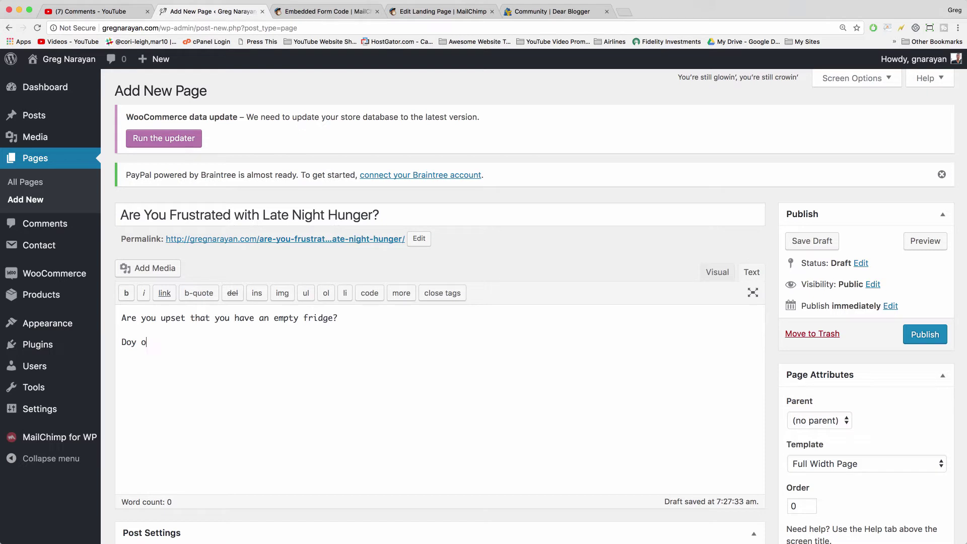
{"action": "type", "text": " you fall asleep with pizza on "}
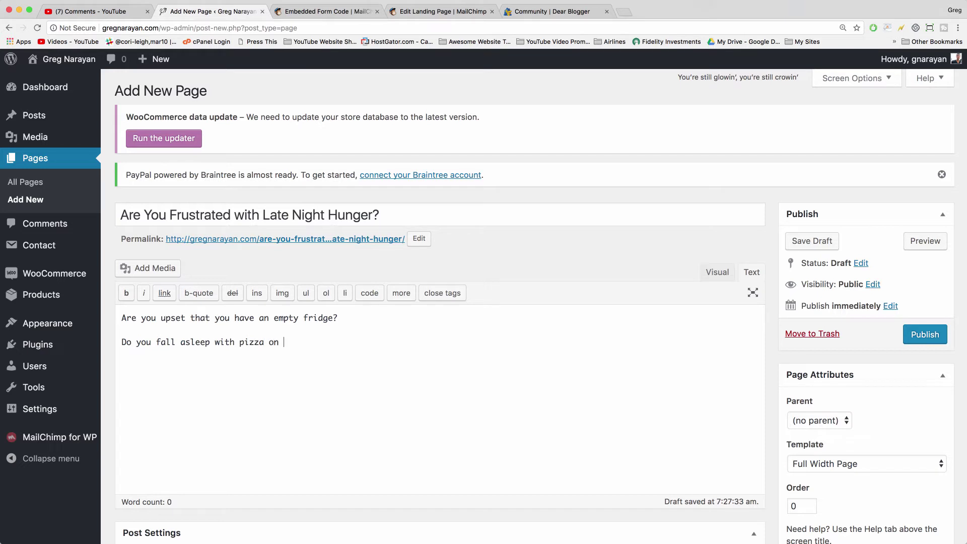
{"action": "type", "text": "top of you?"}
{"action": "scroll", "coordinate": [317, 338], "scroll_direction": "down", "scroll_amount": 3}
{"action": "scroll", "coordinate": [318, 338], "scroll_direction": "up", "scroll_amount": 3}
Add the paragraph "78% of humans overeat late at night when there is a lack of food in the fridge.".
{"action": "type", "text": "humans overea"}
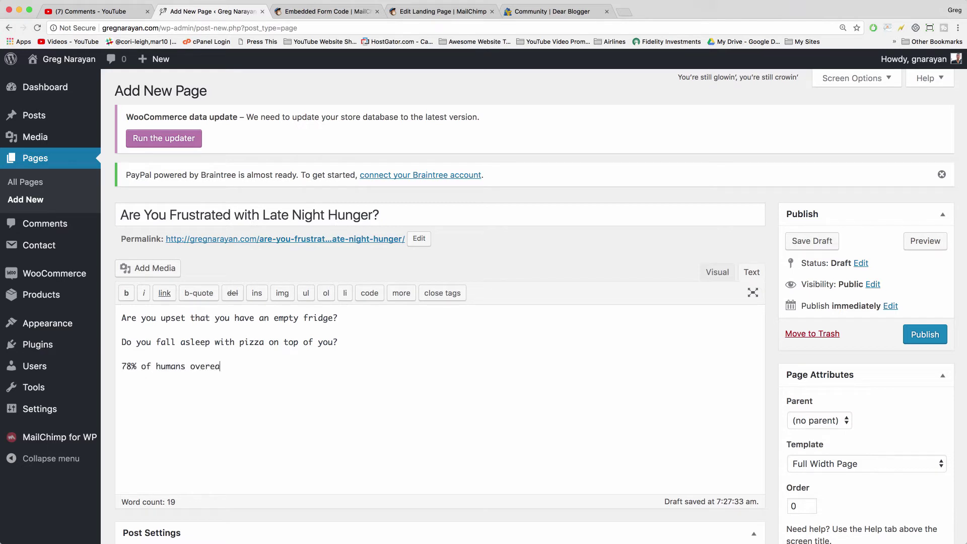
{"action": "type", "text": "t late at night"}
{"action": "key", "text": "BackSpace"}
{"action": "key", "text": "BackSpace"}
{"action": "type", "text": "t night when there "}
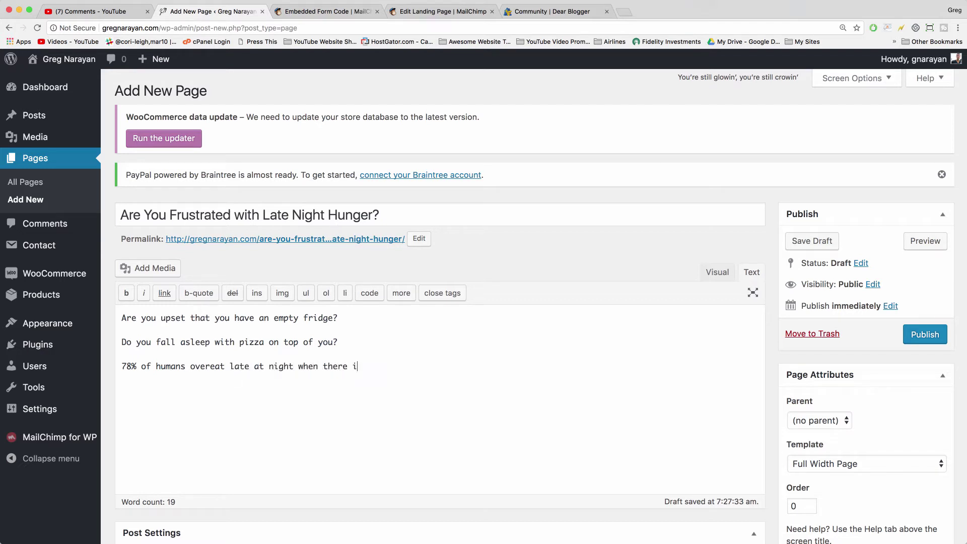
{"action": "type", "text": "is a lack of food in the d"}
{"action": "key", "text": "BackSpace"}
{"action": "key", "text": "BackSpace"}
{"action": "key", "text": "BackSpace"}
{"action": "key", "text": "BackSpace"}
{"action": "type", "text": "fidg"}
{"action": "key", "text": "BackSpace"}
{"action": "key", "text": "BackSpace"}
{"action": "type", "text": "dge."}
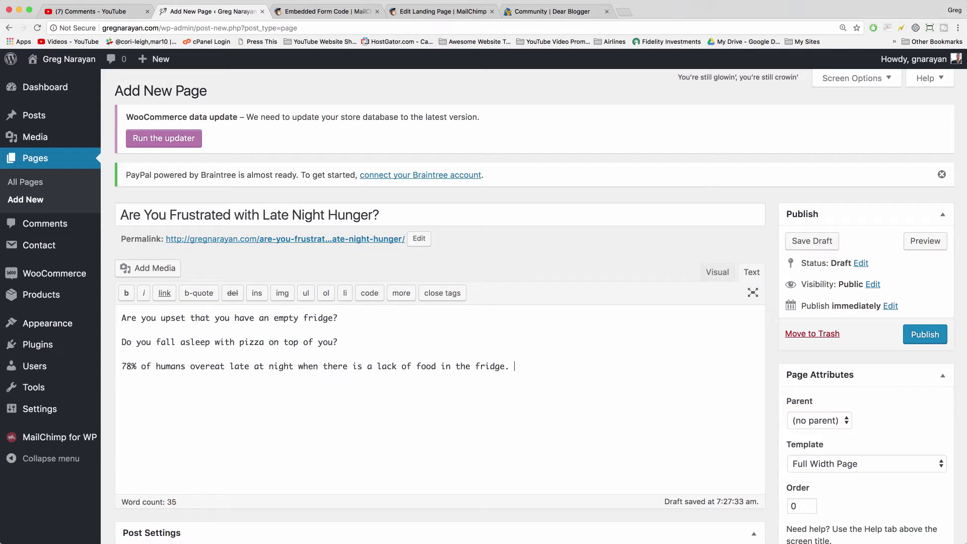
Append "Do you want to know the solution!" to the 78% paragraph and add a "[GRAPH]" placeholder line below it.
{"action": "type", "text": "want to know thw"}
{"action": "type", "text": " solution!"}
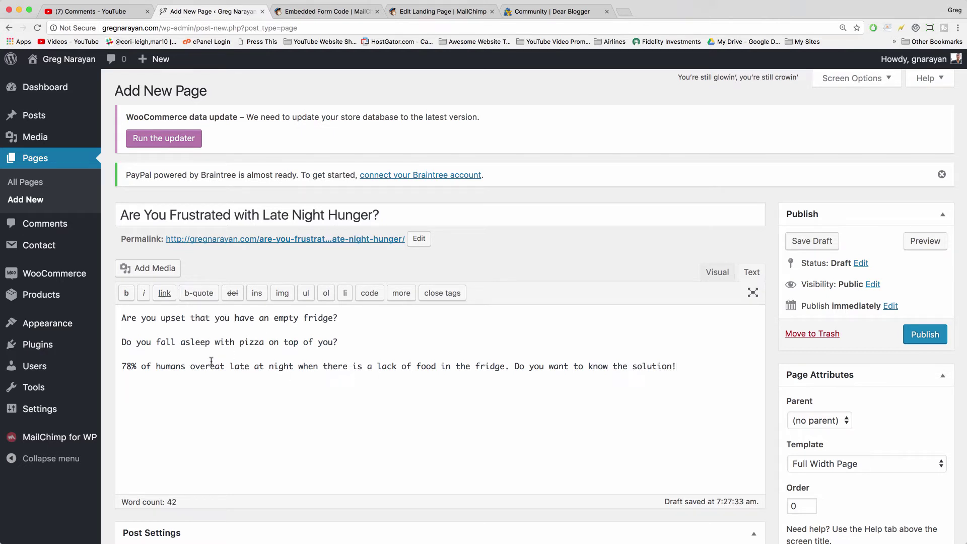
{"action": "key", "text": "Return"}
{"action": "key", "text": "Return"}
{"action": "type", "text": "[GRAPNH"}
{"action": "type", "text": "]"}
Add the paragraph "Our newsletter offers a 10-step, 3 week guide to cutting back on that late night eating/snacking!" and begin a new line.
{"action": "type", "text": "Our newslet"}
{"action": "type", "text": "ter "}
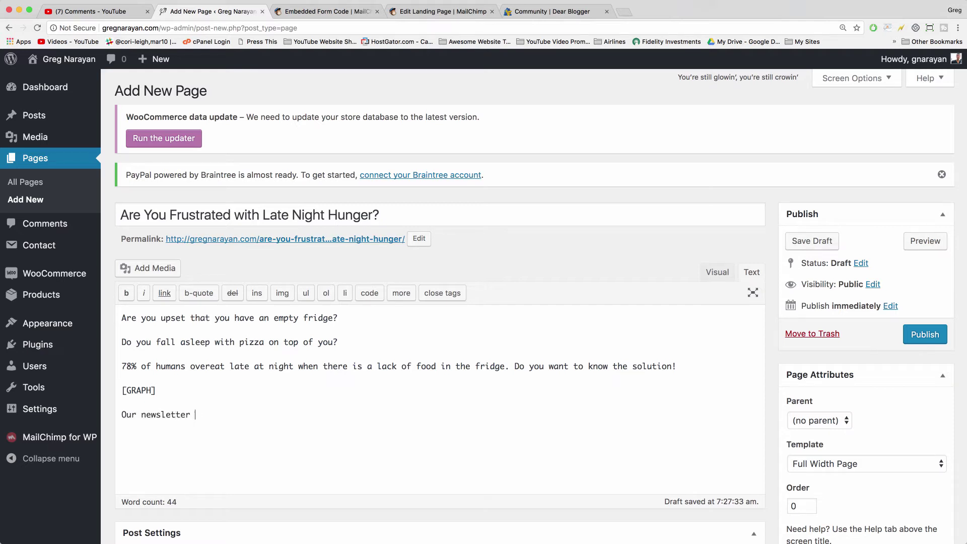
{"action": "type", "text": "offers a 10-step, 3 week guide to cutting back on that late night eating/snacking!"}
{"action": "key", "text": "Return"}
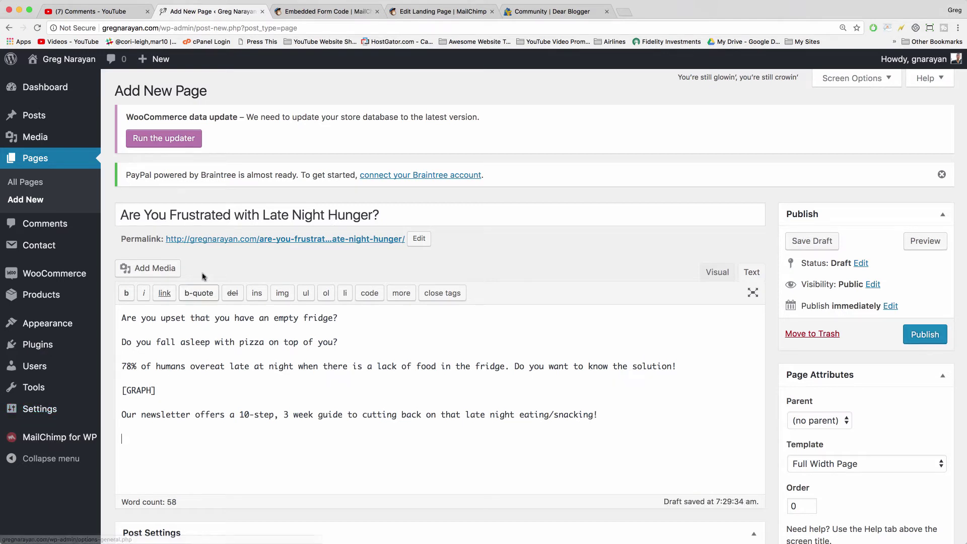
Add a blank line after the newsletter paragraph and save the landing page as a draft.
{"action": "left_click", "coordinate": [126, 347]}
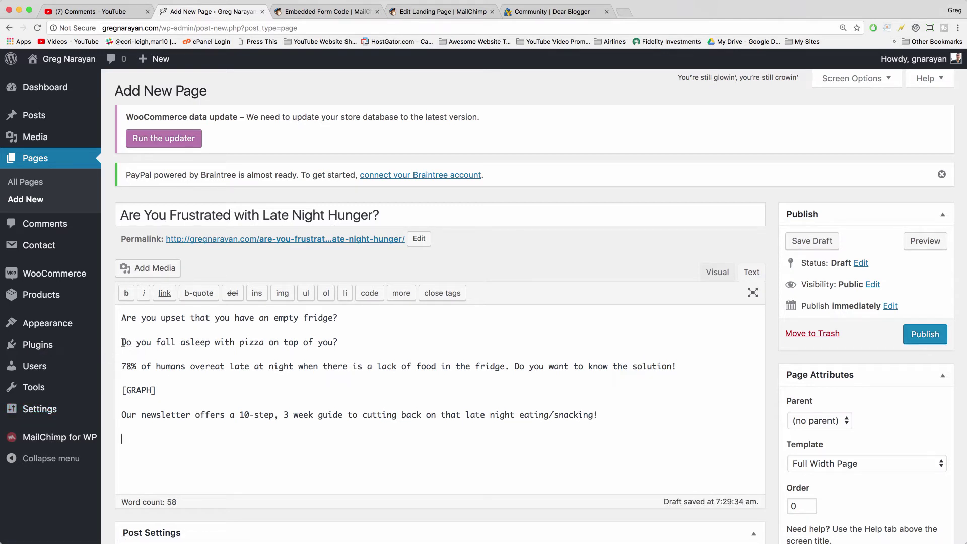
{"action": "left_click", "coordinate": [202, 400]}
{"action": "left_click", "coordinate": [618, 416]}
{"action": "key", "text": "Return"}
{"action": "left_click", "coordinate": [796, 244]}
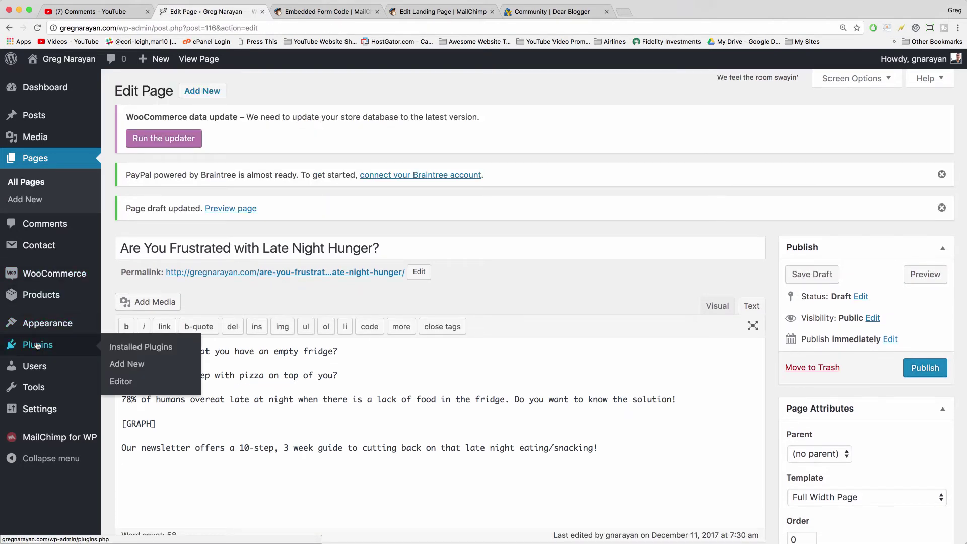
Search the plugin directory for "strong testimonials", then install and activate the Strong Testimonials plugin.
{"action": "left_click", "coordinate": [37, 345]}
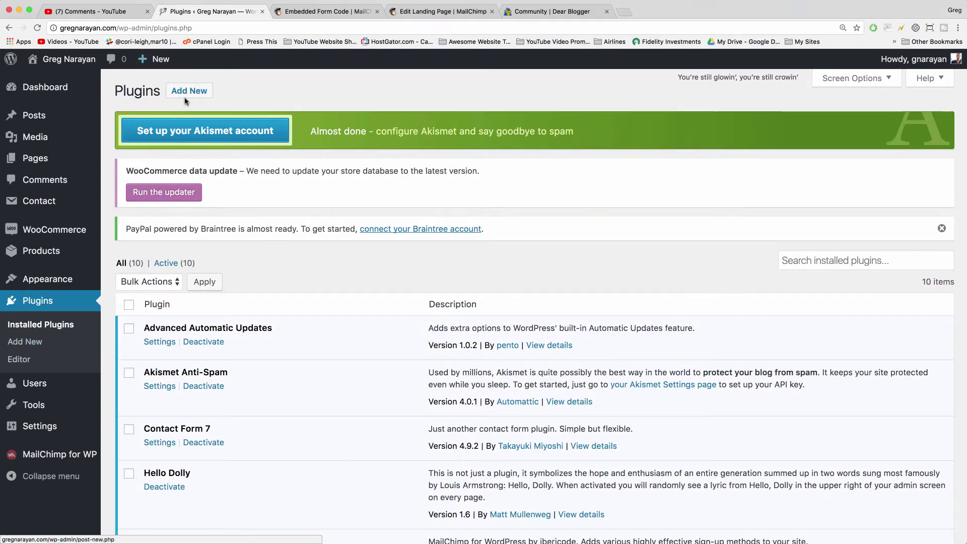
{"action": "left_click", "coordinate": [182, 92]}
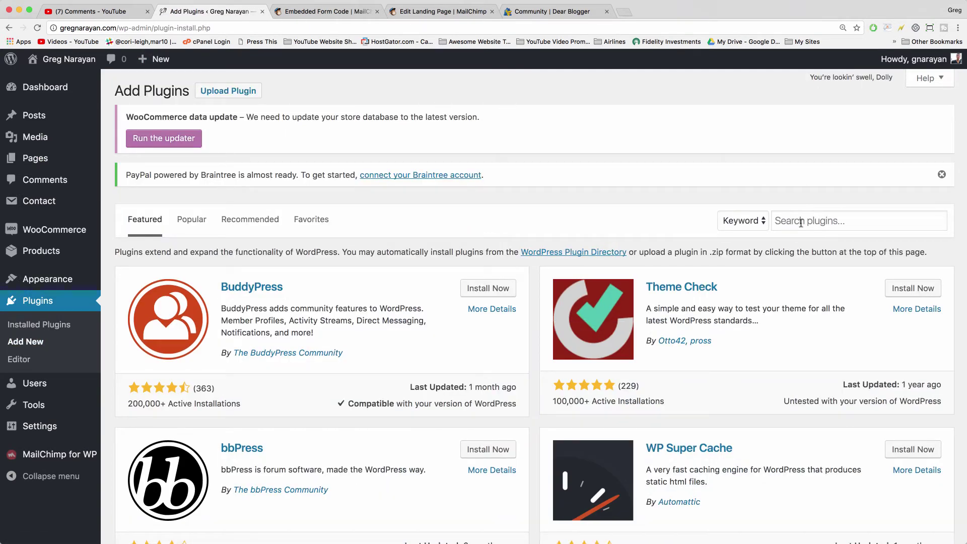
{"action": "left_click", "coordinate": [801, 222]}
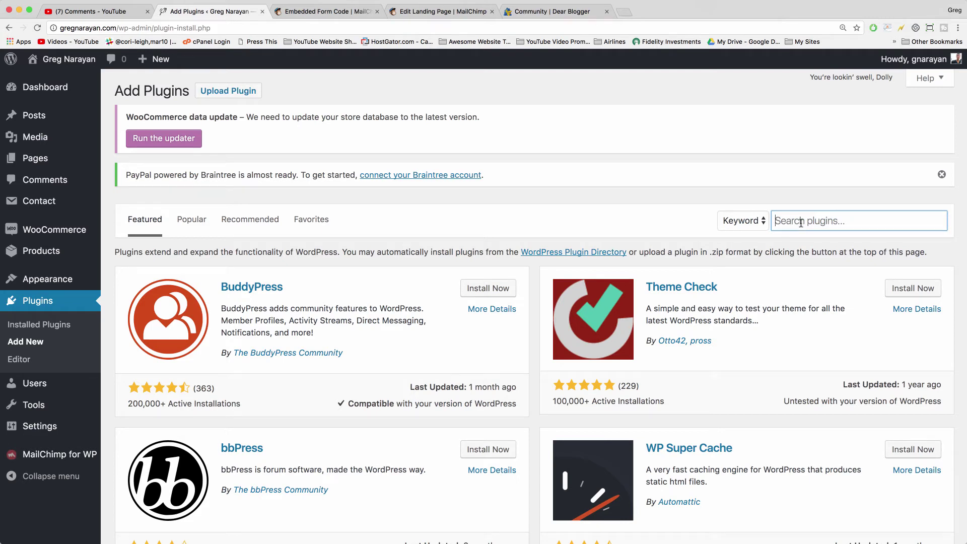
{"action": "type", "text": "strong testimonials"}
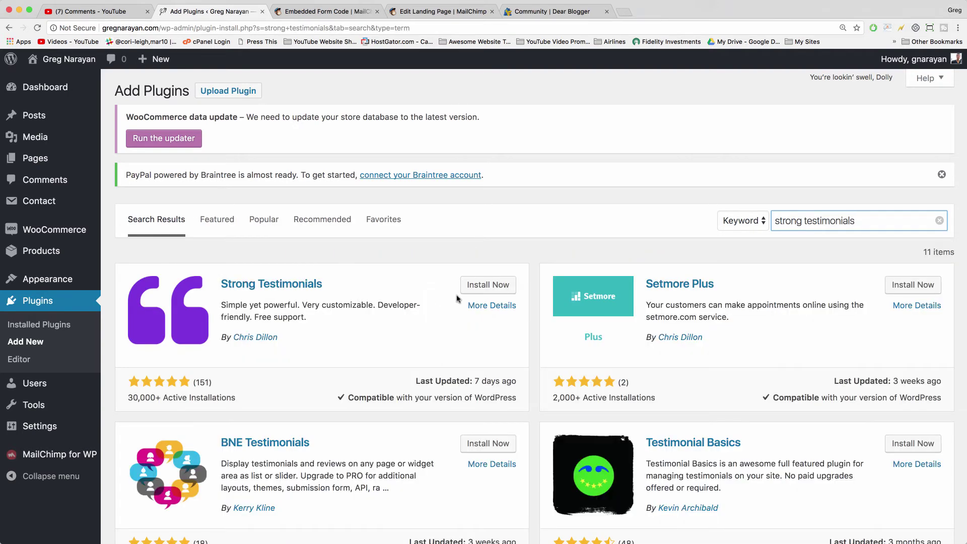
{"action": "left_click", "coordinate": [487, 286]}
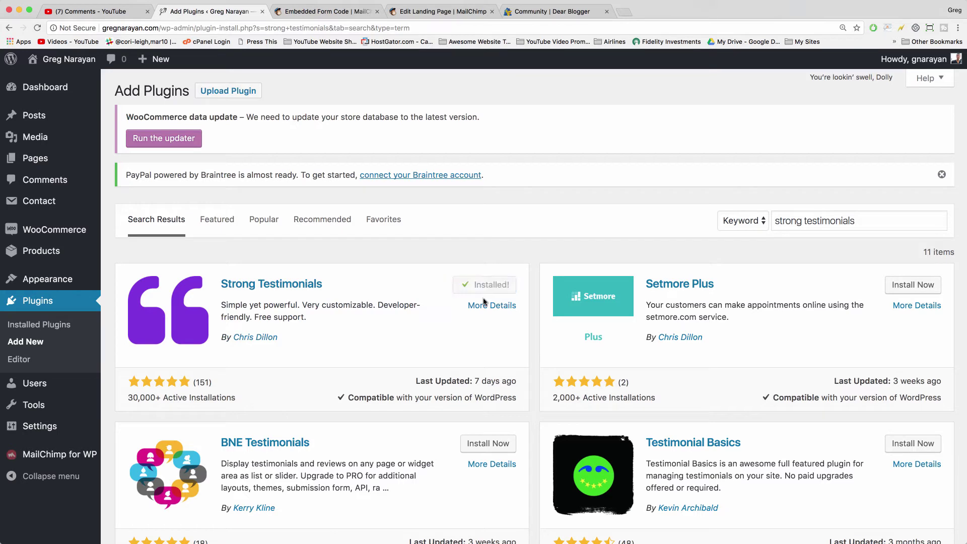
{"action": "left_click", "coordinate": [493, 288]}
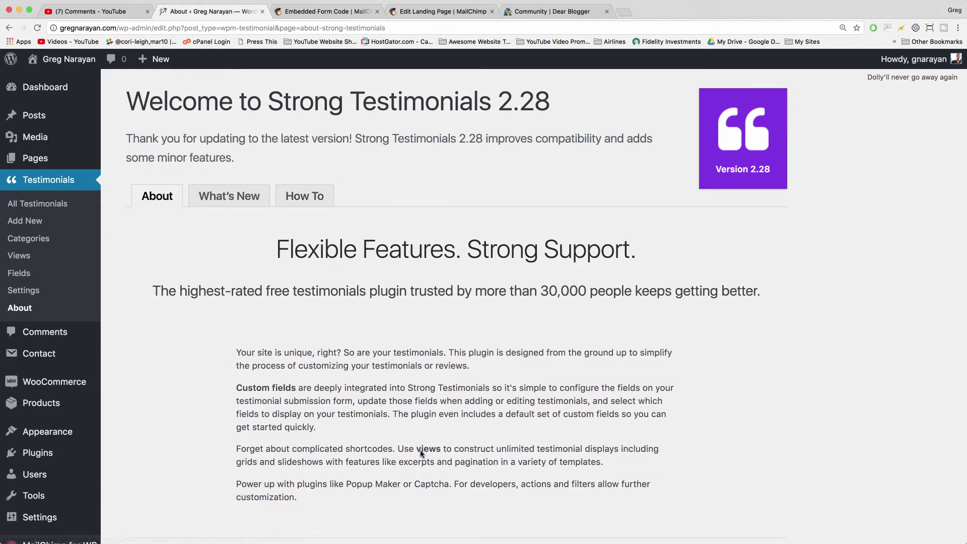
Start a new testimonial and enter the client's full name as its title.
{"action": "scroll", "coordinate": [367, 337], "scroll_direction": "down", "scroll_amount": 10}
{"action": "scroll", "coordinate": [366, 336], "scroll_direction": "up", "scroll_amount": 10}
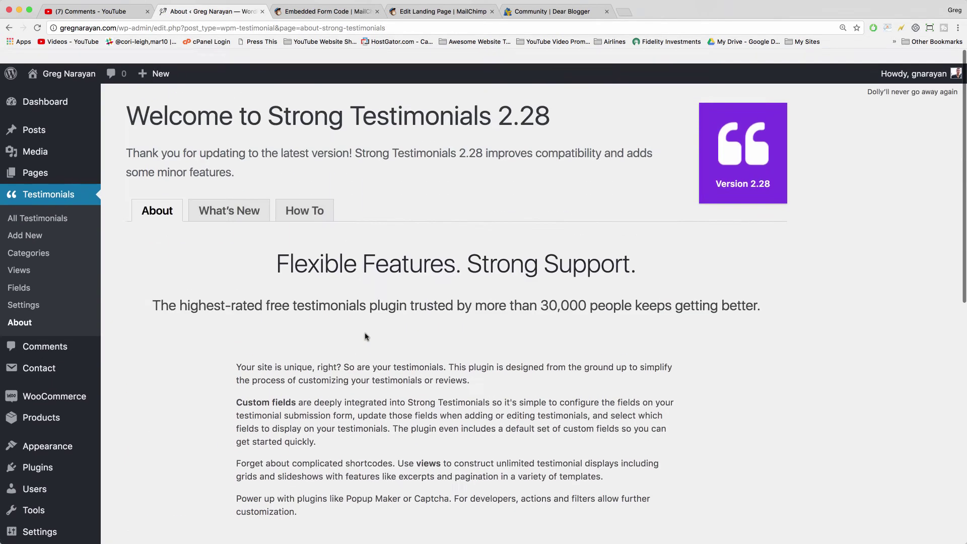
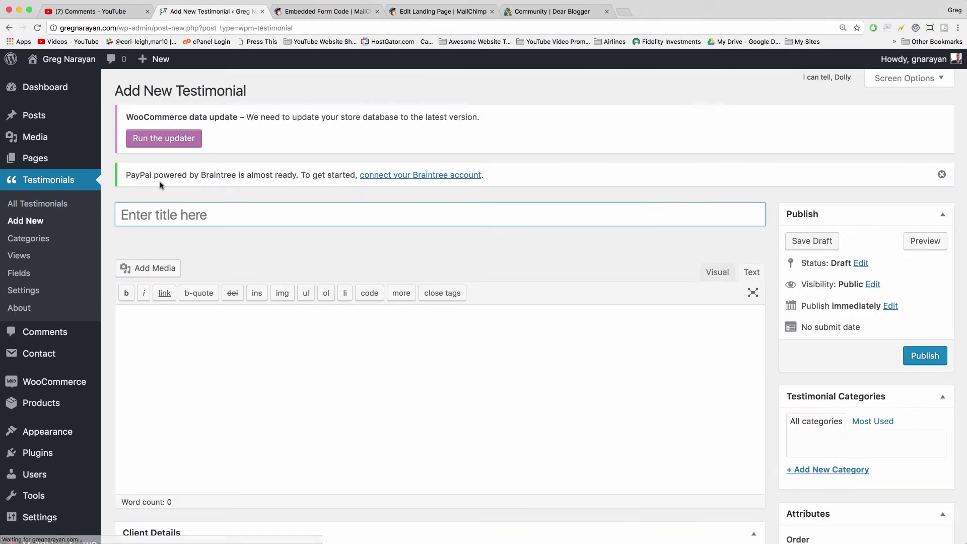
{"action": "left_click", "coordinate": [170, 215]}
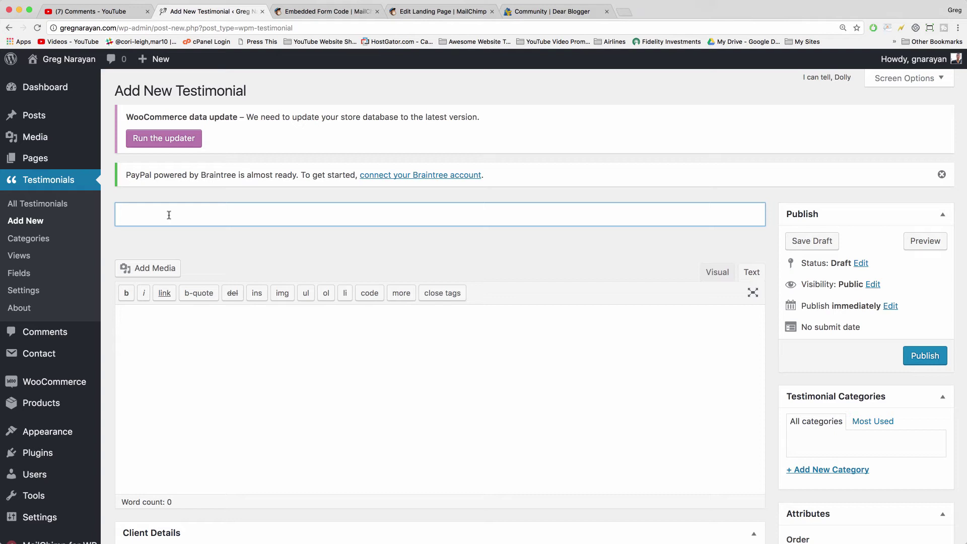
{"action": "type", "text": "J"}
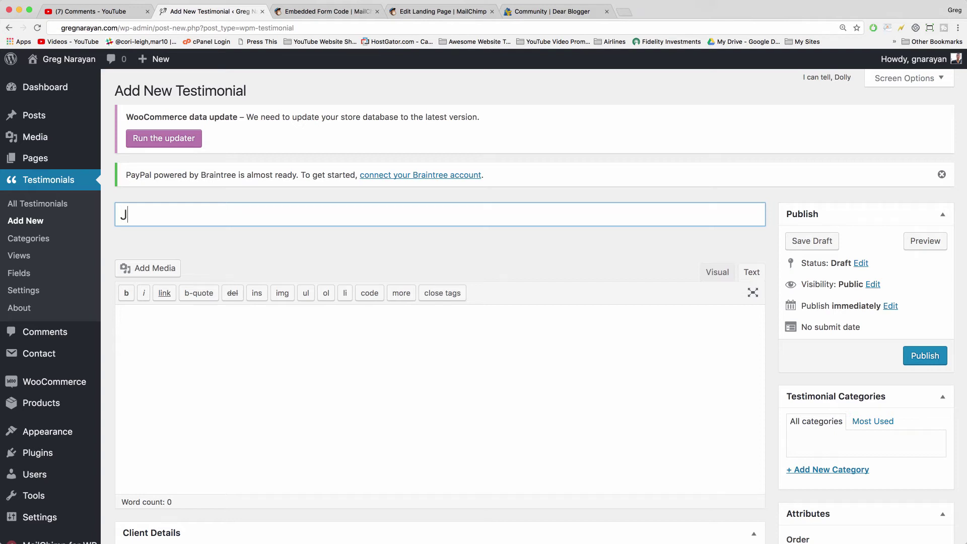
{"action": "type", "text": "ohn Ap"}
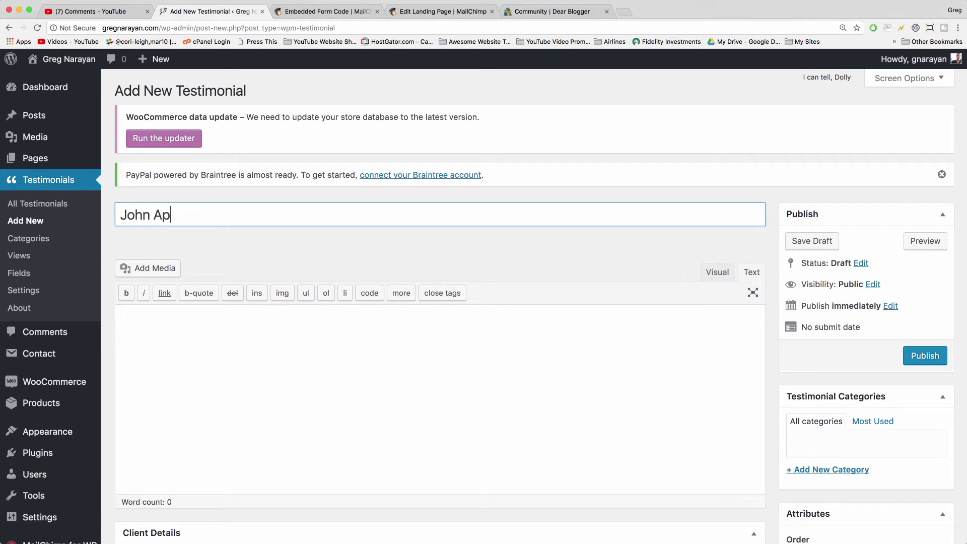
{"action": "type", "text": "pleseed"}
Write the testimonial opening "After joining [author's name]'s newsletter and following her steps, I was able to reduce my late night pizza eating by 50%.".
{"action": "left_click", "coordinate": [228, 332]}
{"action": "type", "text": "After joining"}
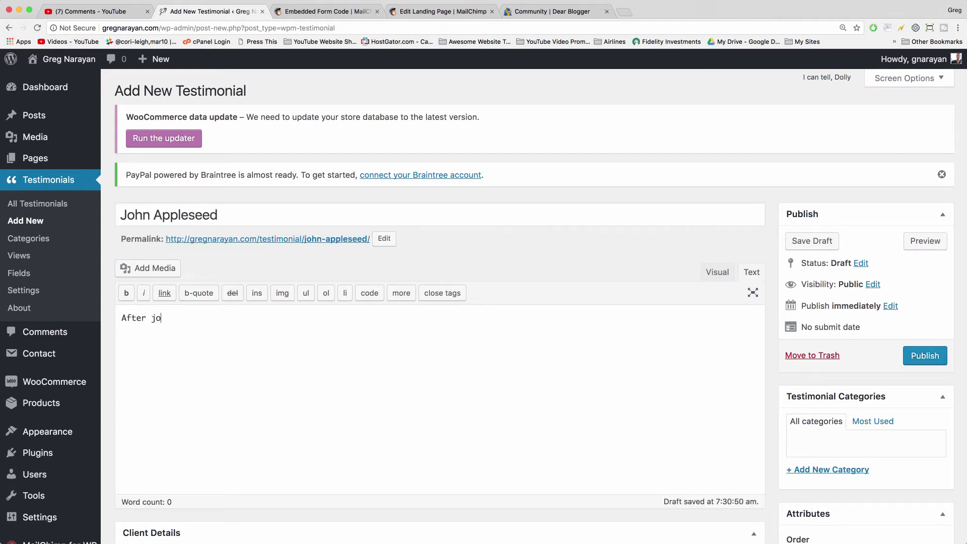
{"action": "left_click", "coordinate": [80, 12]}
{"action": "left_click", "coordinate": [201, 15]}
{"action": "type", "text": "evolista's newsletter and following her steps, I was able to reduce my late night pizza eating by 50%."}
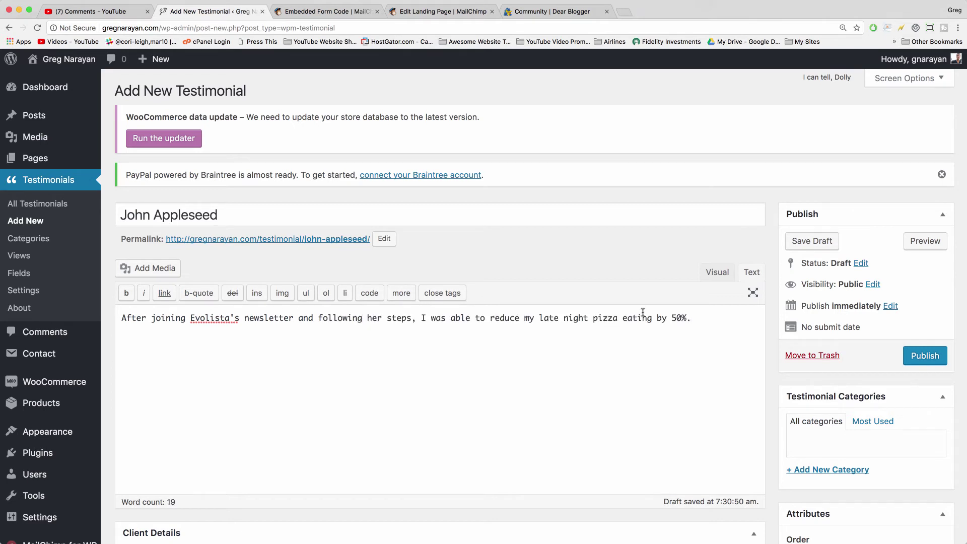
Append "I highly recommend you signup for the email list, the updates are infrequent and valuable to my daily life." to the testimonial.
{"action": "left_click_drag", "start_coordinate": [705, 317], "coordinate": [542, 316]}
{"action": "left_click", "coordinate": [533, 315]}
{"action": "left_click", "coordinate": [716, 315]}
{"action": "type", "text": "I"}
{"action": "type", "text": " highly recommend you signup for the em"}
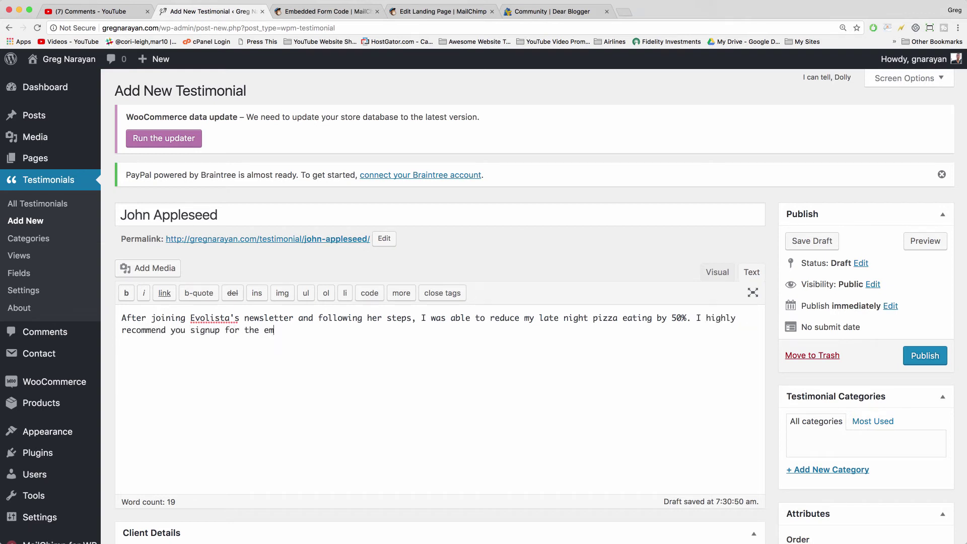
{"action": "type", "text": "ail list, the updates are infrequent and valuable to my daily life."}
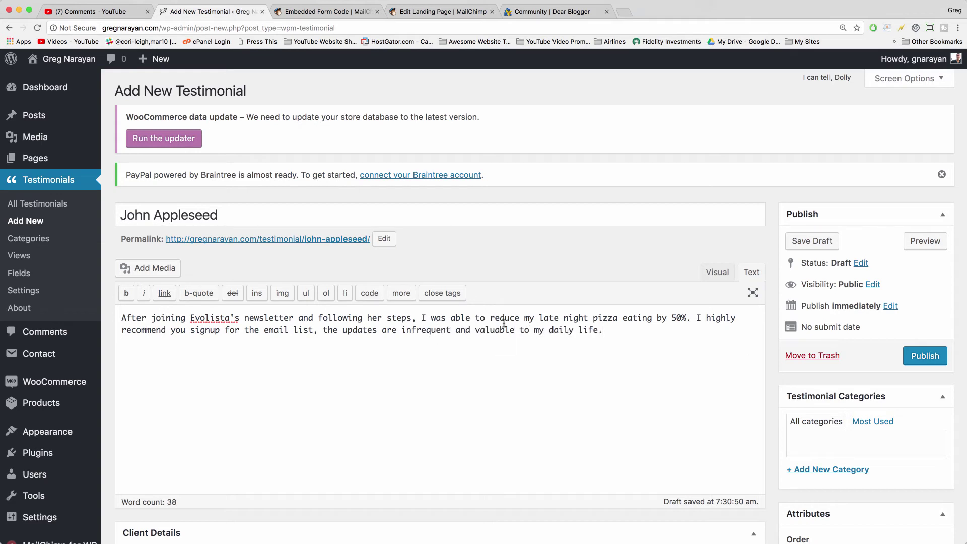
{"action": "left_click", "coordinate": [618, 319]}
Enter "Email Course" as the name of a new testimonial category.
{"action": "scroll", "coordinate": [814, 435], "scroll_direction": "down", "scroll_amount": 4}
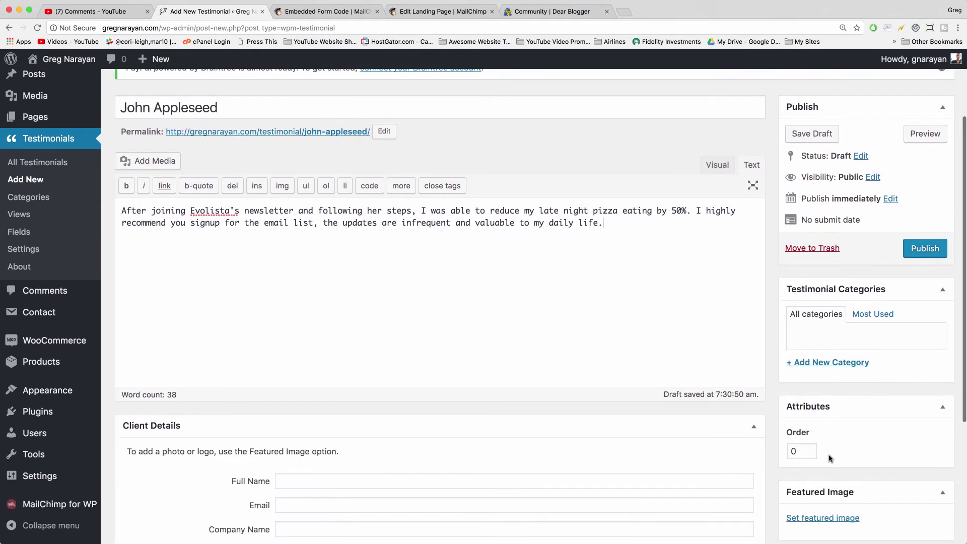
{"action": "left_click", "coordinate": [841, 362]}
{"action": "type", "text": "Email Course"}
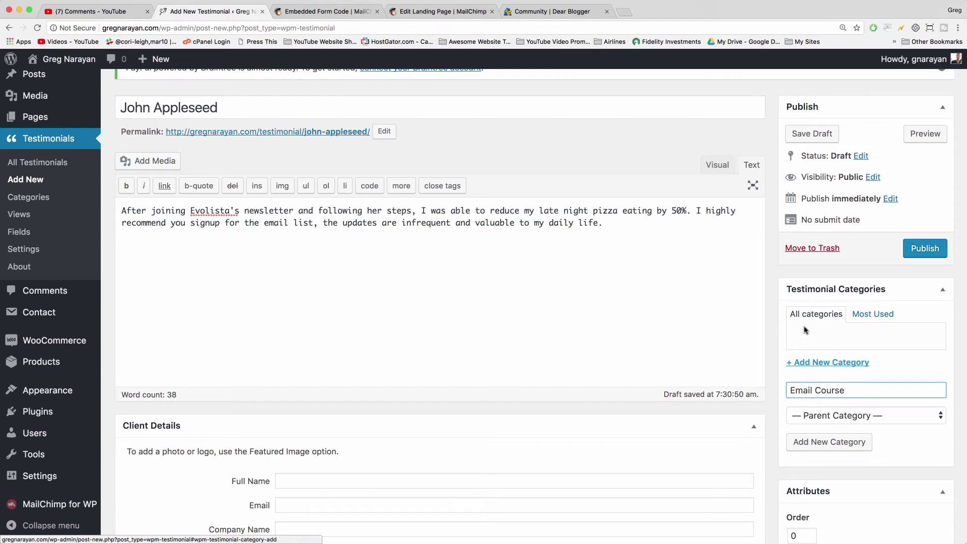
{"action": "left_click", "coordinate": [613, 222]}
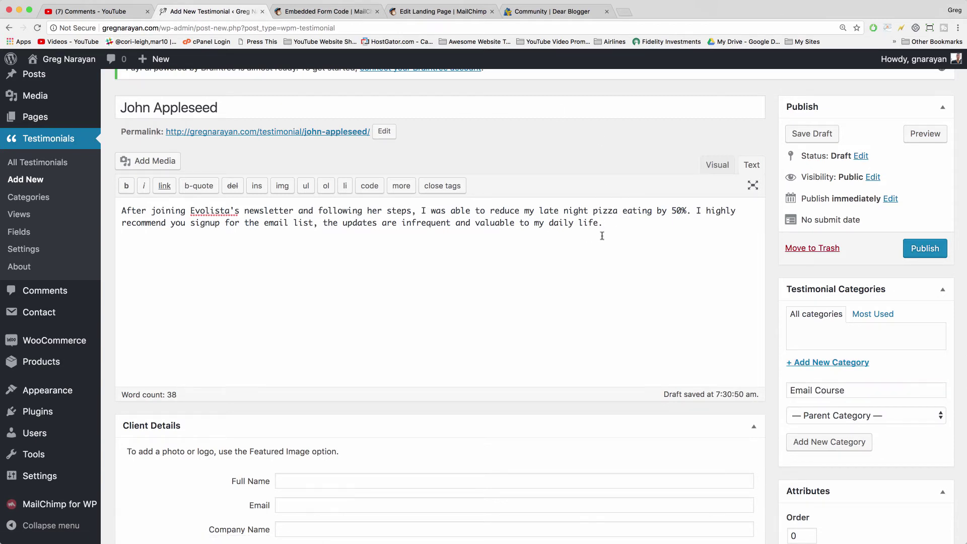
Choose the photo IMG_7397.jpg from the media library as the featured image and publish the testimonial.
{"action": "scroll", "coordinate": [602, 236], "scroll_direction": "down", "scroll_amount": 5}
{"action": "left_click", "coordinate": [823, 450]}
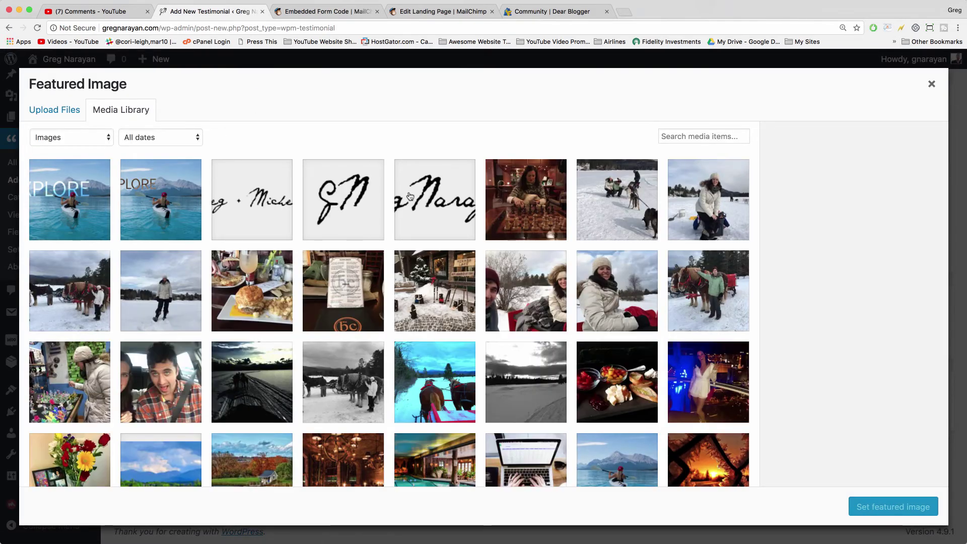
{"action": "scroll", "coordinate": [410, 197], "scroll_direction": "down", "scroll_amount": 3}
{"action": "left_click", "coordinate": [202, 227]}
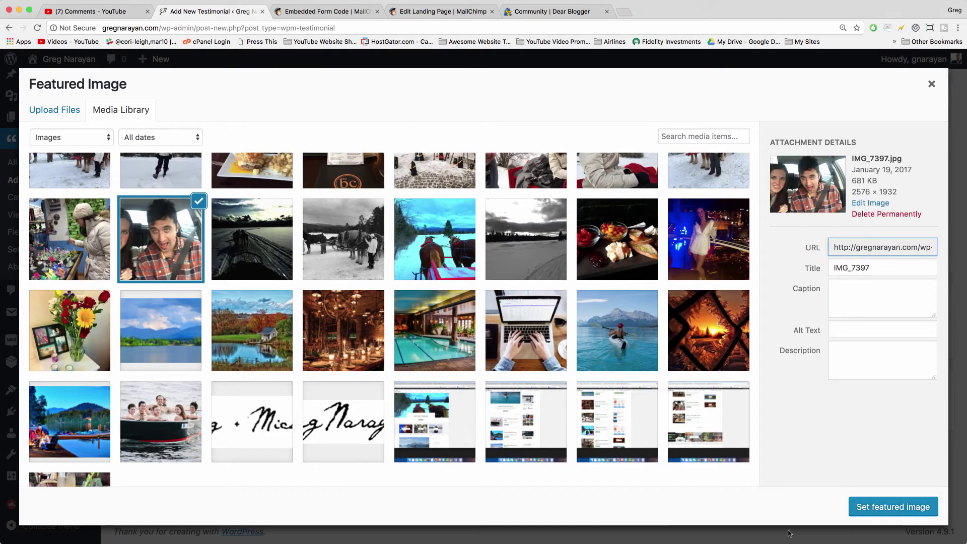
{"action": "left_click", "coordinate": [880, 507]}
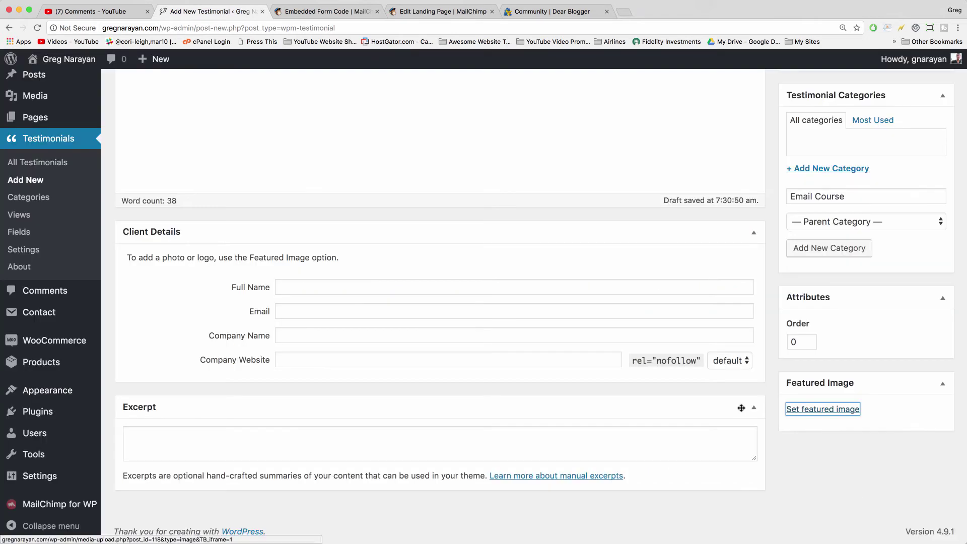
{"action": "scroll", "coordinate": [771, 403], "scroll_direction": "up", "scroll_amount": 8}
{"action": "left_click", "coordinate": [925, 356]}
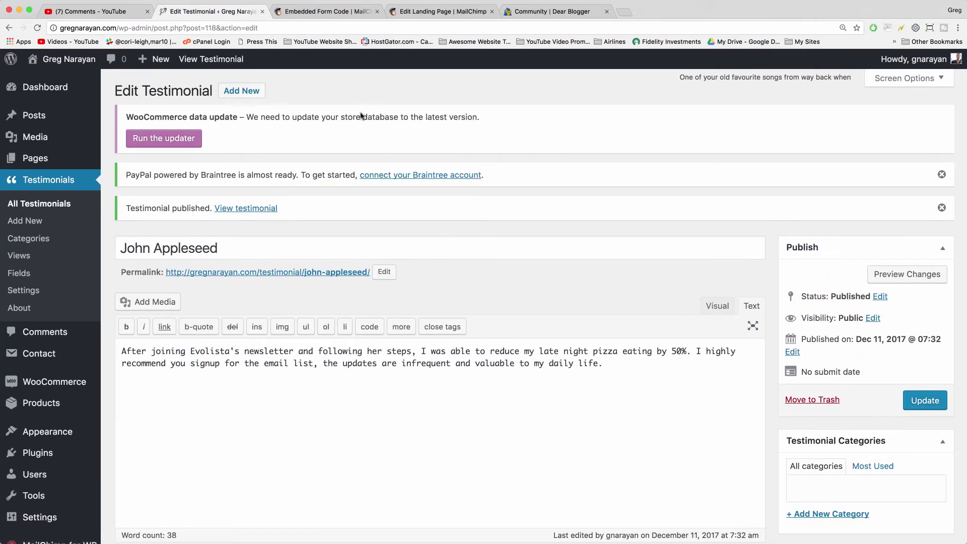
Start another testimonial and enter the second client's full name as its title.
{"action": "left_click", "coordinate": [246, 91]}
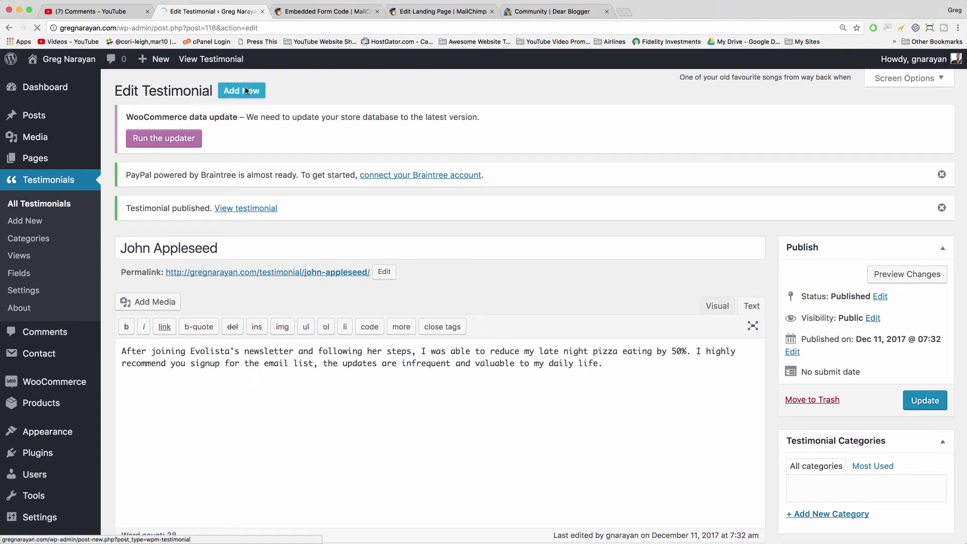
{"action": "left_click", "coordinate": [145, 210]}
{"action": "type", "text": "Jane Doe"}
{"action": "key", "text": "Tab"}
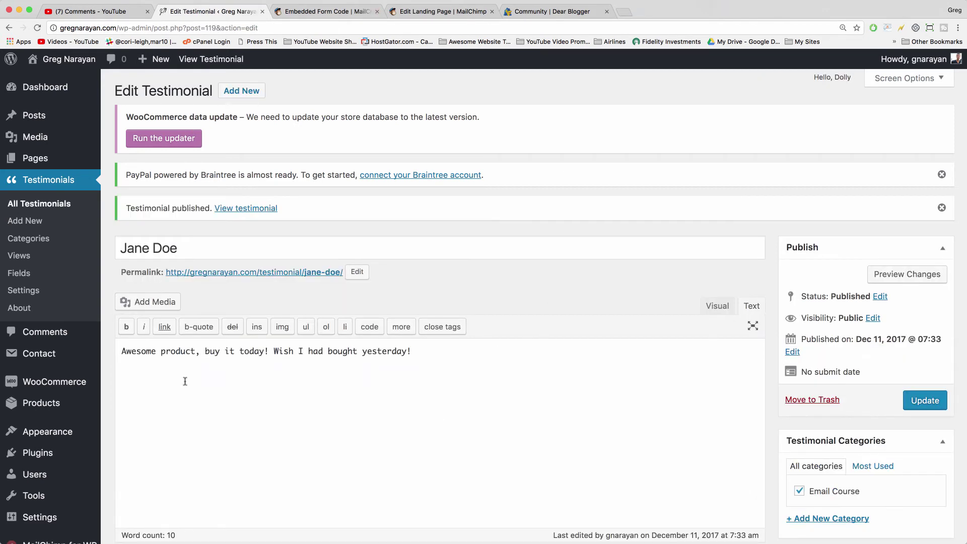
Create a new testimonial view in Slideshow mode and name it "Landing Page".
{"action": "left_click", "coordinate": [24, 257]}
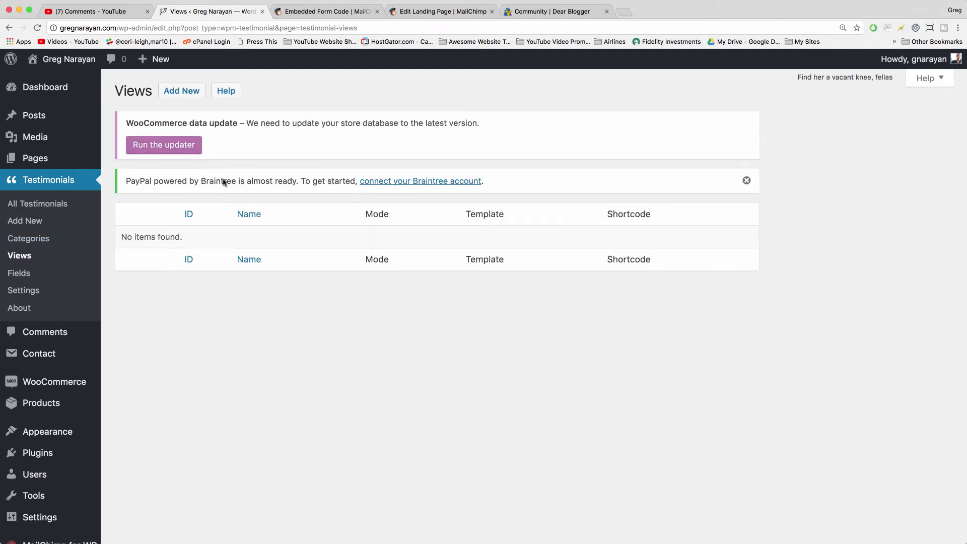
{"action": "left_click", "coordinate": [182, 91]}
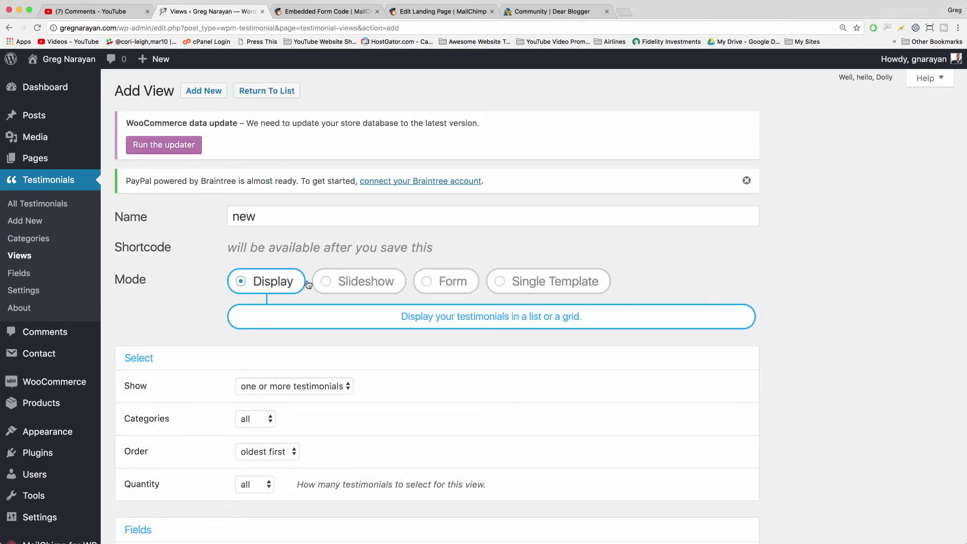
{"action": "left_click", "coordinate": [371, 283]}
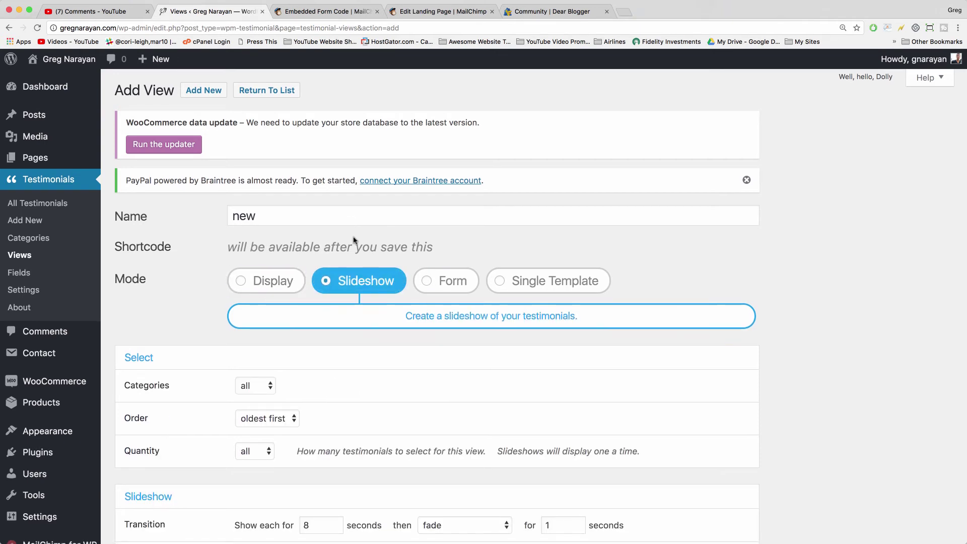
{"action": "scroll", "coordinate": [358, 237], "scroll_direction": "down", "scroll_amount": 5}
{"action": "scroll", "coordinate": [359, 144], "scroll_direction": "up", "scroll_amount": 3}
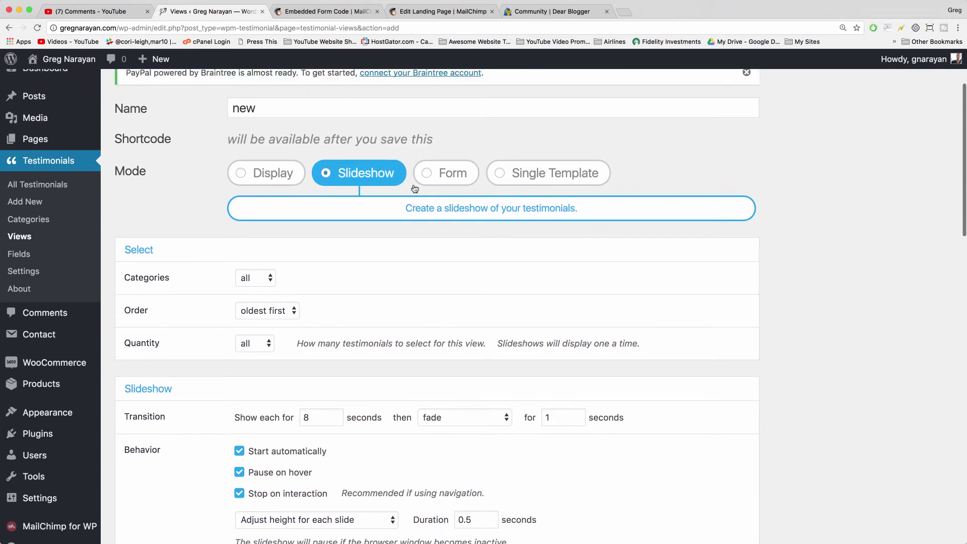
{"action": "double_click", "coordinate": [267, 158]}
{"action": "type", "text": "Landing Page"}
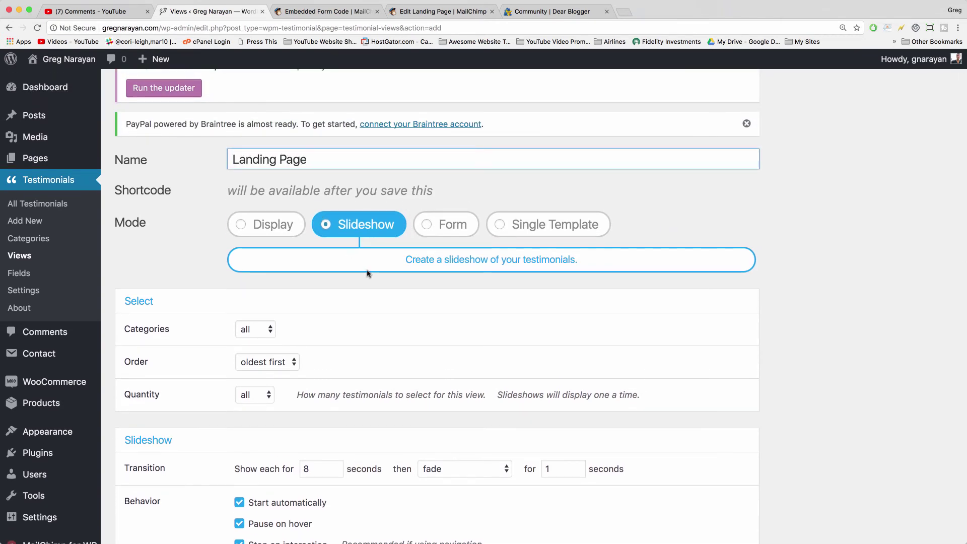
Apply the Modern template to the slideshow view, keeping no background, and save the view.
{"action": "scroll", "coordinate": [379, 286], "scroll_direction": "down", "scroll_amount": 8}
{"action": "scroll", "coordinate": [379, 286], "scroll_direction": "down", "scroll_amount": 18}
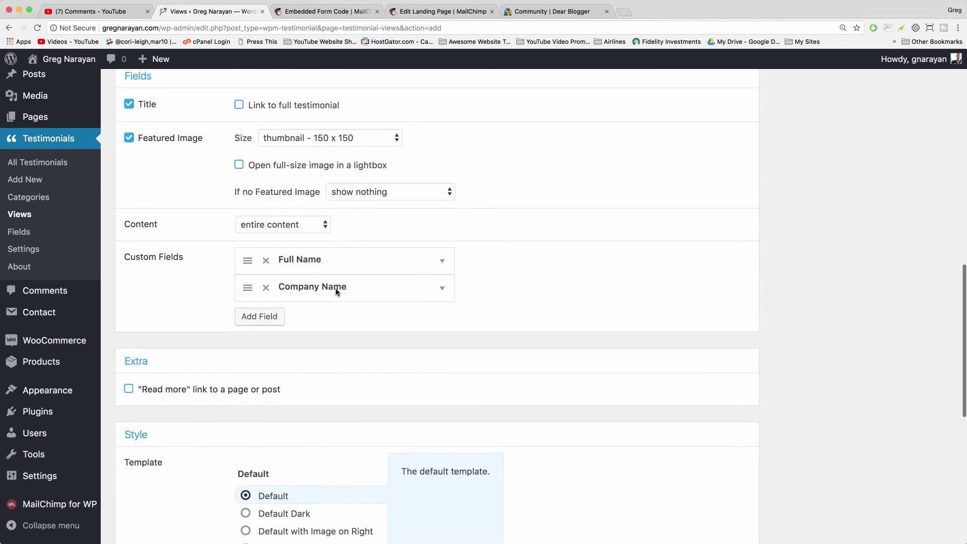
{"action": "scroll", "coordinate": [338, 292], "scroll_direction": "down", "scroll_amount": 4}
{"action": "left_click", "coordinate": [247, 336]}
{"action": "scroll", "coordinate": [339, 332], "scroll_direction": "down", "scroll_amount": 5}
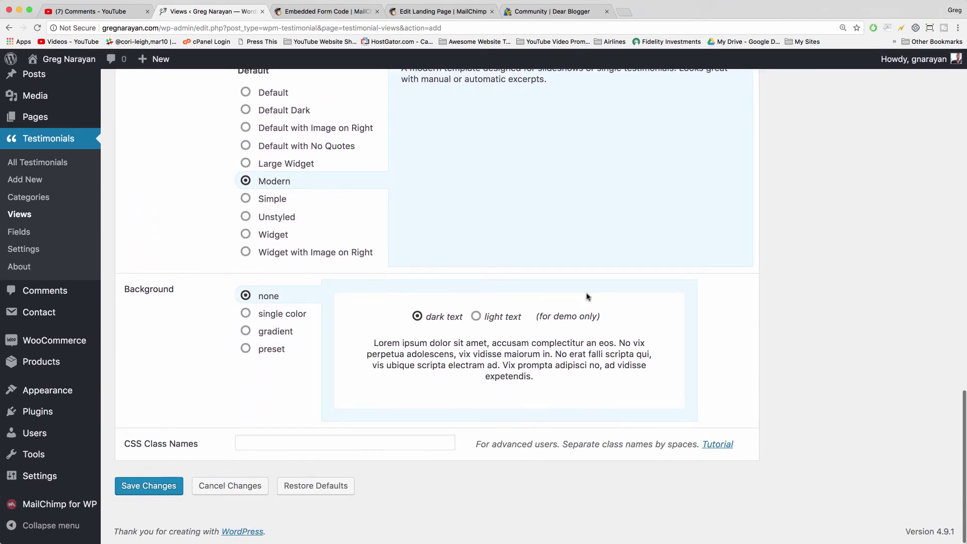
{"action": "left_click", "coordinate": [145, 490]}
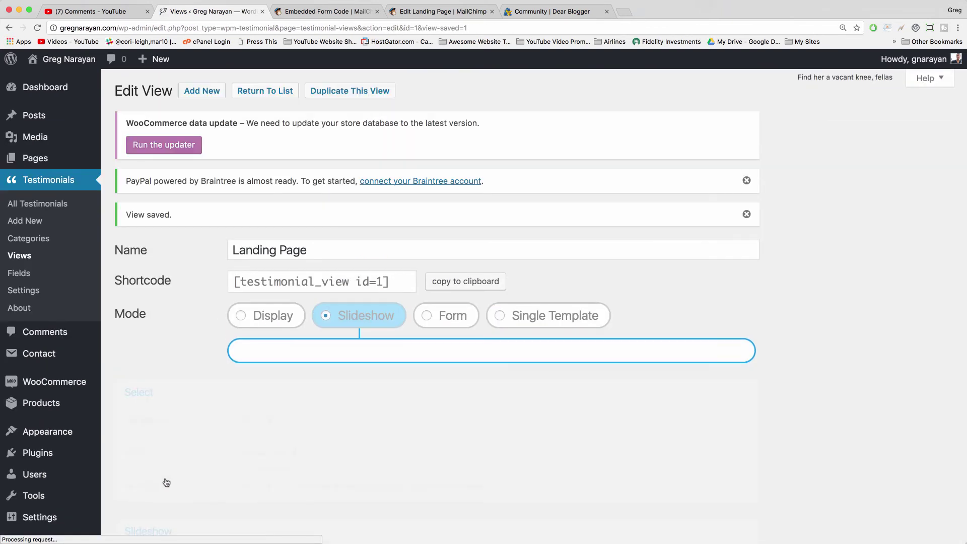
Copy the shortcode of the Landing Page testimonial view.
{"action": "left_click", "coordinate": [271, 284]}
{"action": "right_click", "coordinate": [278, 283]}
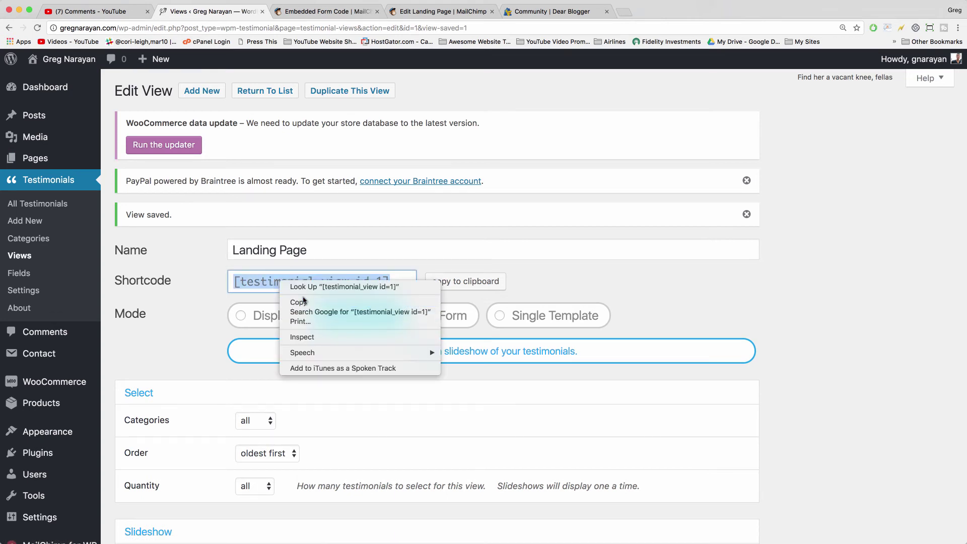
{"action": "left_click", "coordinate": [304, 301]}
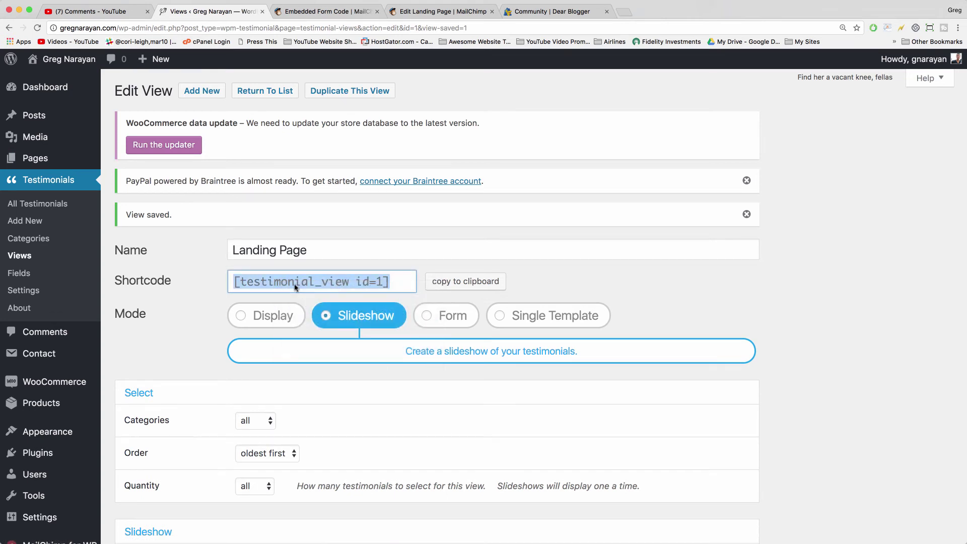
{"action": "right_click", "coordinate": [295, 284]}
{"action": "left_click", "coordinate": [303, 304]}
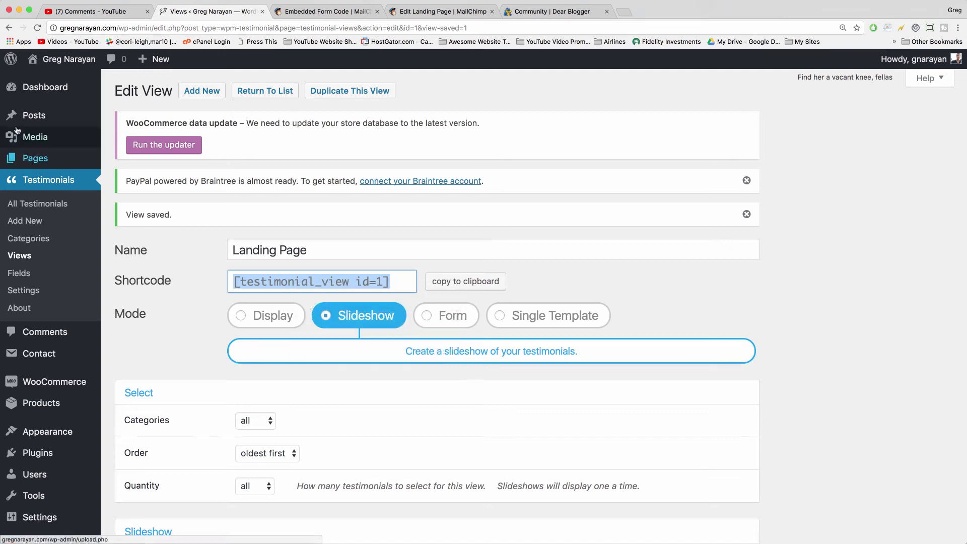
Open the draft page "Are You Frustrated with Late Night Hunger?" and paste [testimonial_view id=1] on a new line below the newsletter sentence.
{"action": "left_click", "coordinate": [35, 158]}
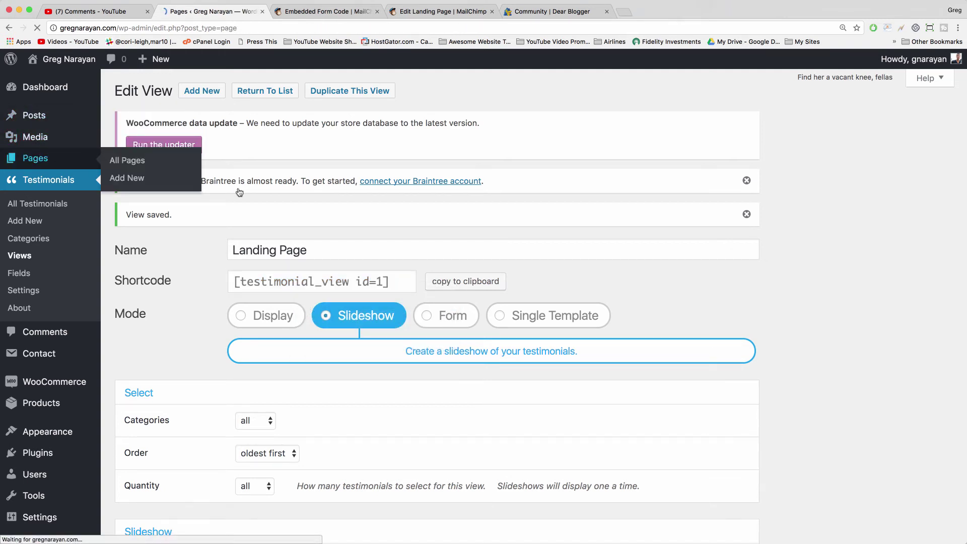
{"action": "scroll", "coordinate": [191, 274], "scroll_direction": "down", "scroll_amount": 5}
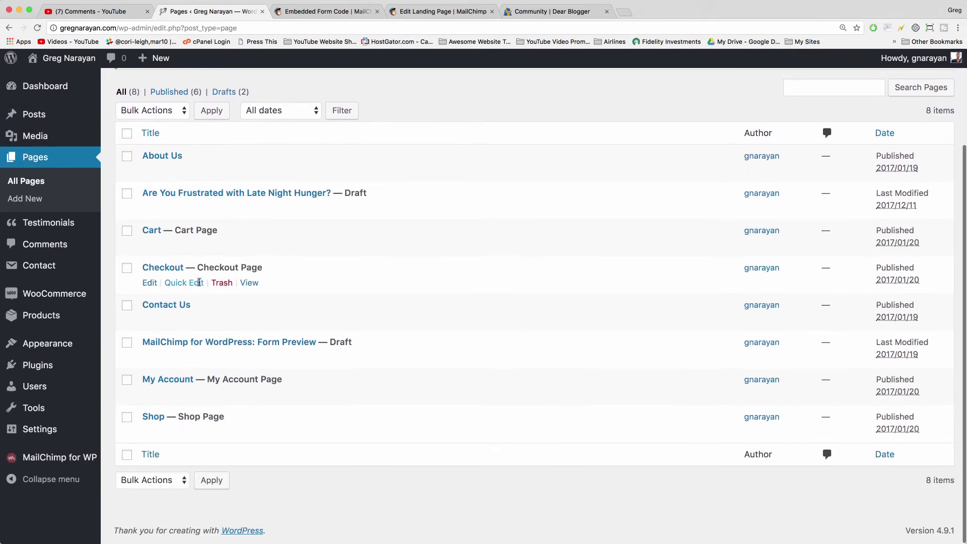
{"action": "left_click", "coordinate": [219, 194]}
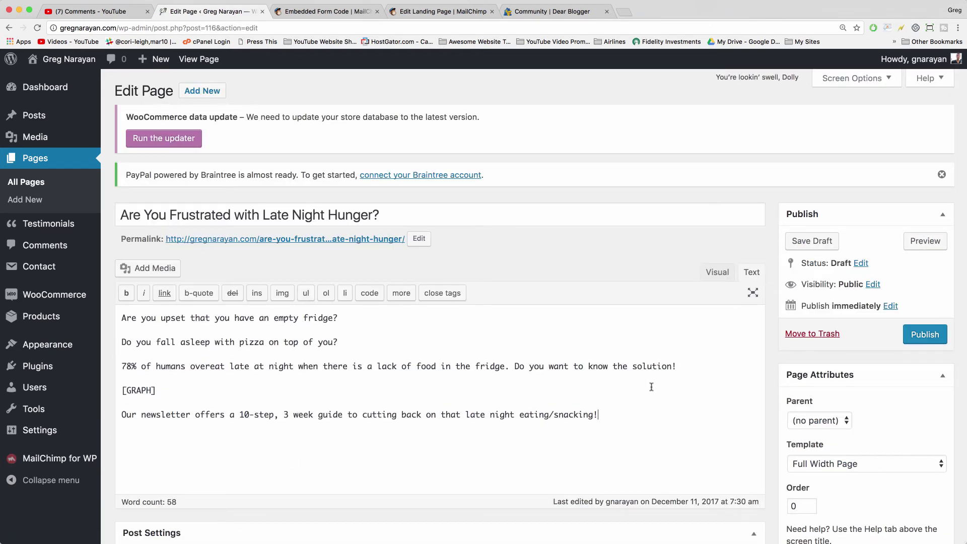
{"action": "key", "text": "Return"}
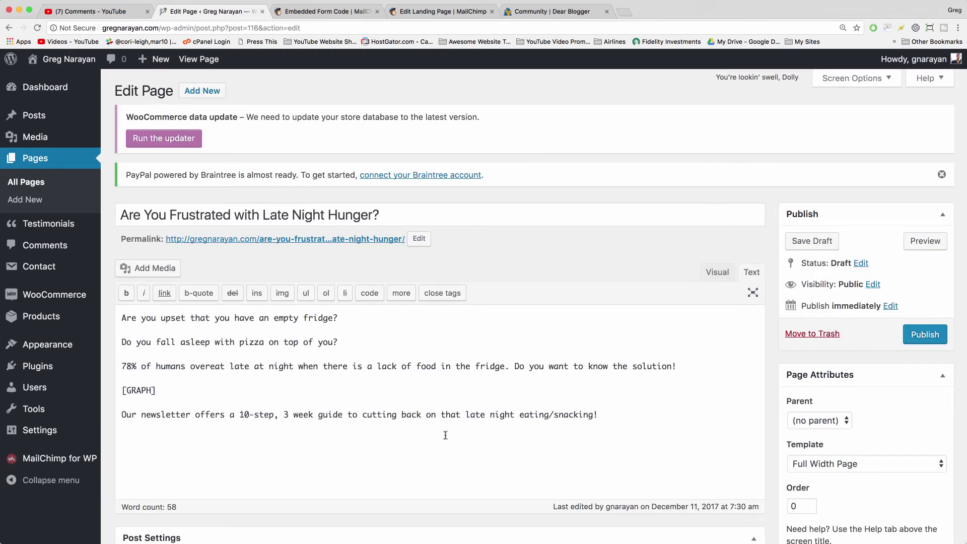
{"action": "right_click", "coordinate": [251, 437]}
{"action": "left_click", "coordinate": [274, 489]}
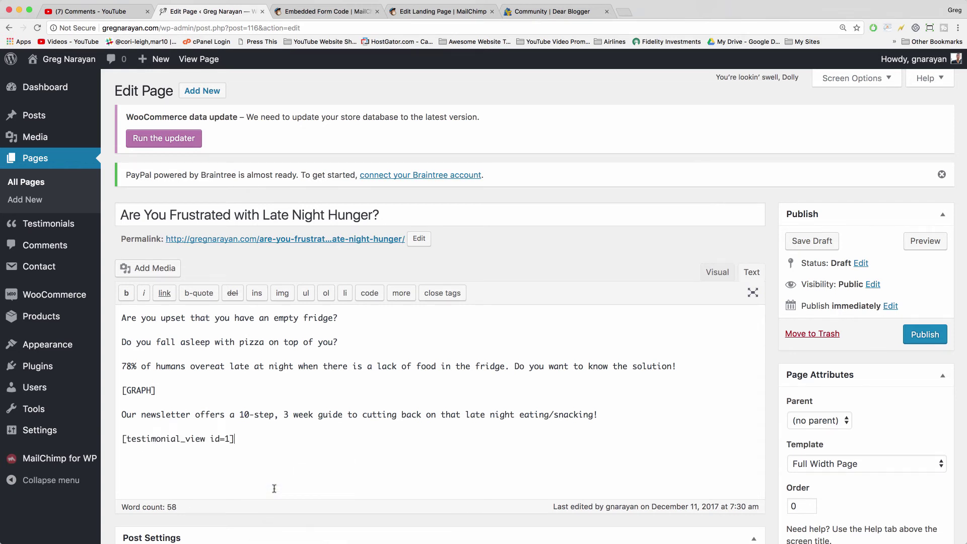
Add "Real readers are using our email course to change their lives! It's free to signup so why not give it a try?" below the shortcode.
{"action": "key", "text": "Return"}
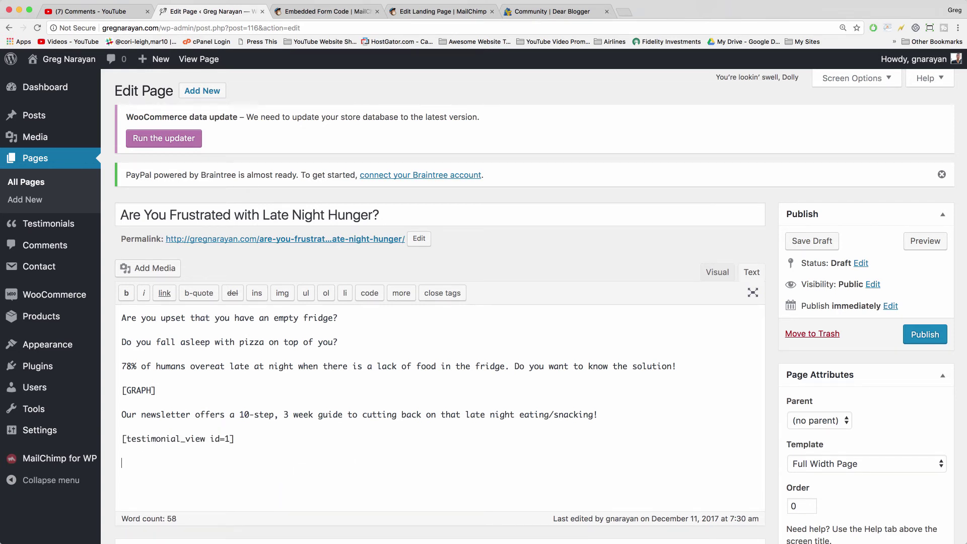
{"action": "scroll", "coordinate": [438, 302], "scroll_direction": "down", "scroll_amount": 3}
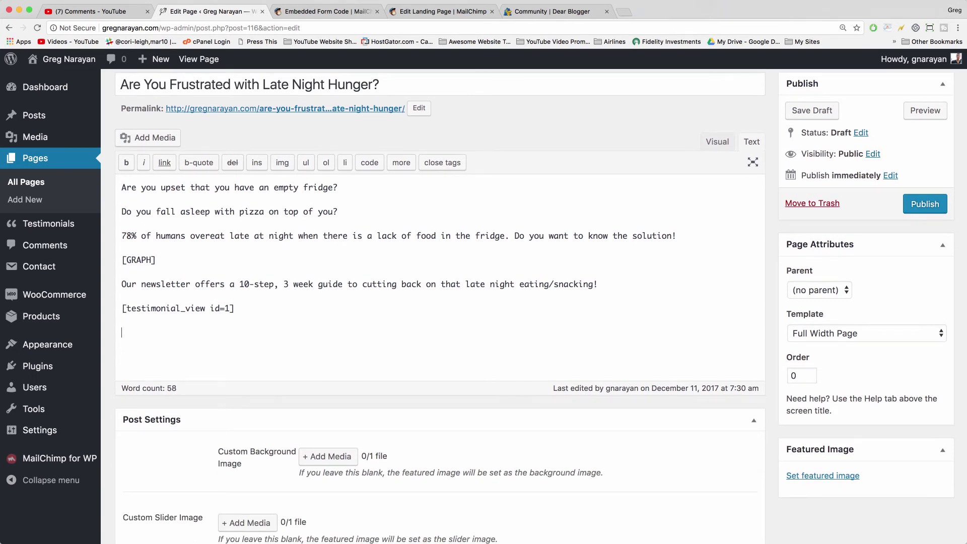
{"action": "key", "text": "super+v"}
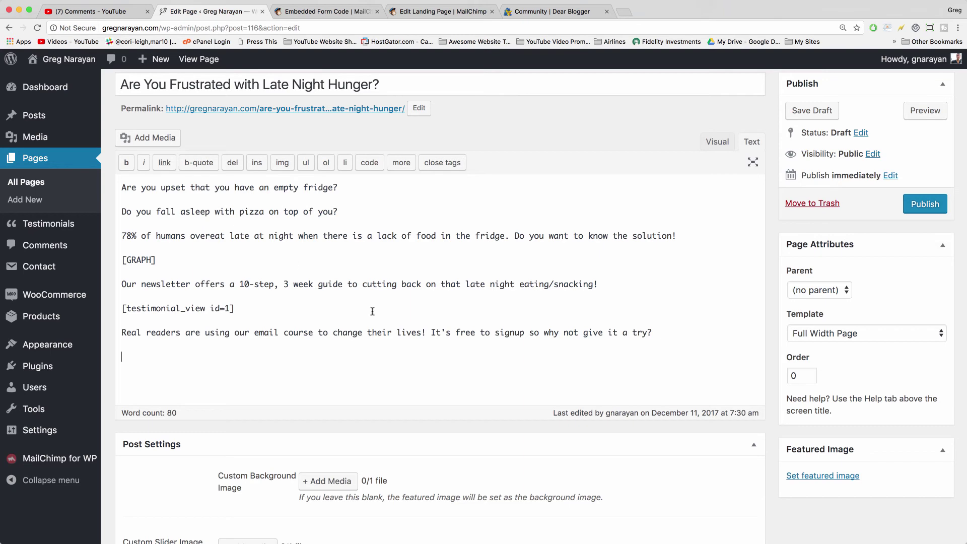
Review the page copy from the opening questions through the newsletter offer to the testimonial shortcode.
{"action": "scroll", "coordinate": [372, 311], "scroll_direction": "down", "scroll_amount": 2}
{"action": "scroll", "coordinate": [372, 310], "scroll_direction": "up", "scroll_amount": 5}
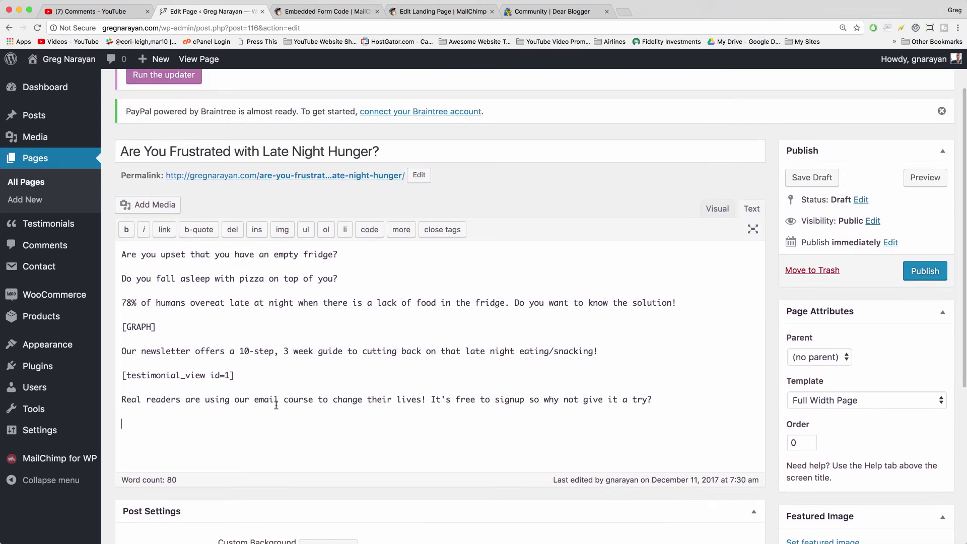
{"action": "scroll", "coordinate": [276, 388], "scroll_direction": "down", "scroll_amount": 2}
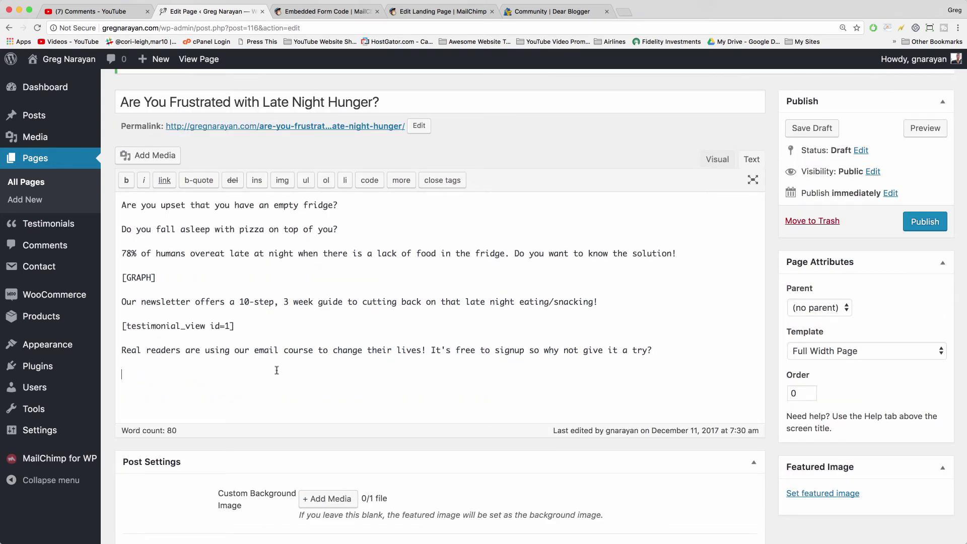
{"action": "scroll", "coordinate": [277, 370], "scroll_direction": "up", "scroll_amount": 1}
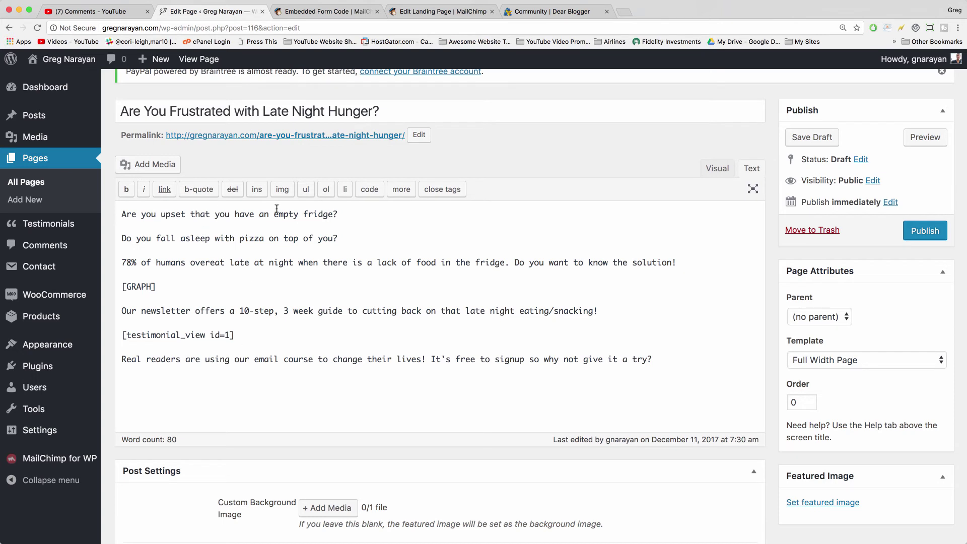
{"action": "left_click_drag", "start_coordinate": [337, 214], "coordinate": [163, 203]}
{"action": "left_click", "coordinate": [217, 226]}
{"action": "left_click", "coordinate": [188, 320]}
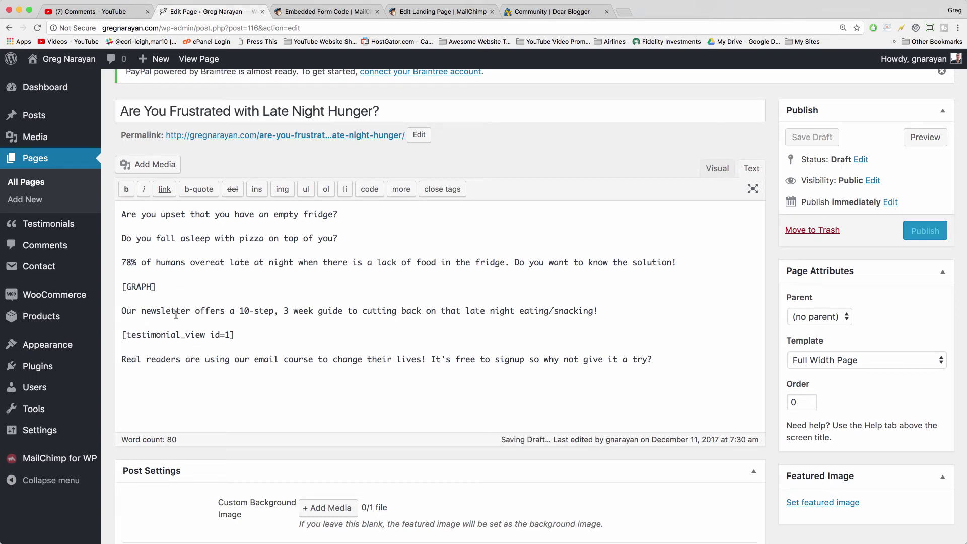
{"action": "left_click_drag", "start_coordinate": [246, 337], "coordinate": [117, 313]}
{"action": "left_click", "coordinate": [236, 333]}
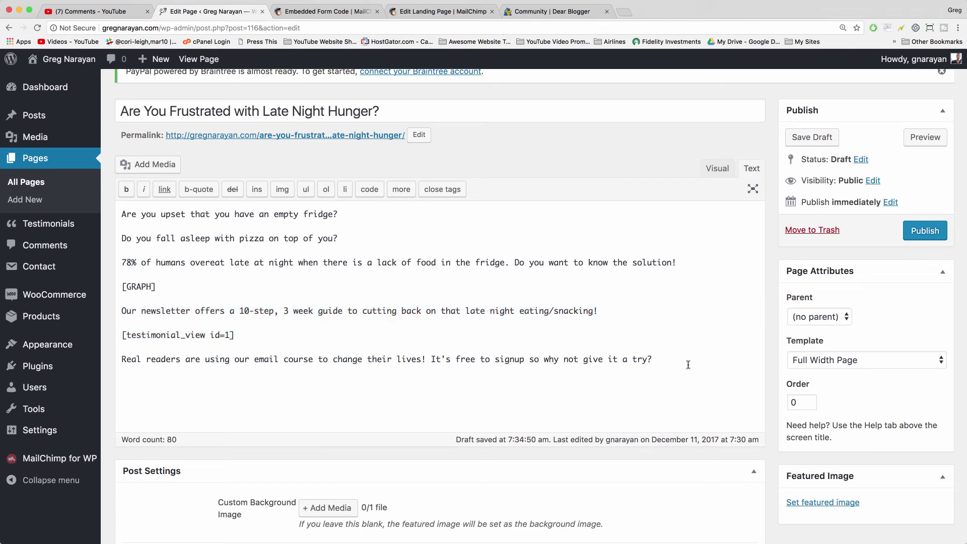
Make room below the closing sentence and copy the Super Slim signup form's embed code from MailChimp.
{"action": "key", "text": "Return"}
{"action": "key", "text": "Return"}
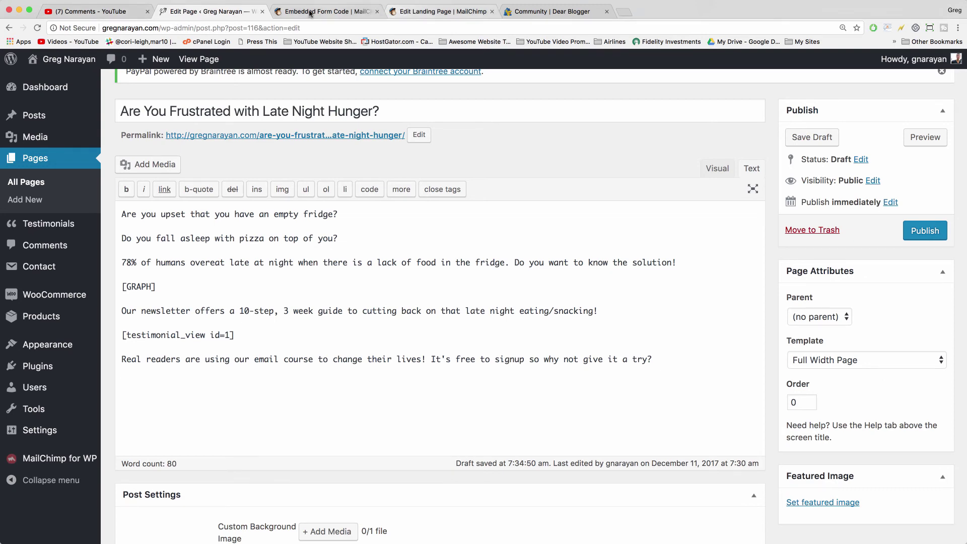
{"action": "left_click", "coordinate": [309, 14]}
{"action": "scroll", "coordinate": [522, 423], "scroll_direction": "down", "scroll_amount": 5}
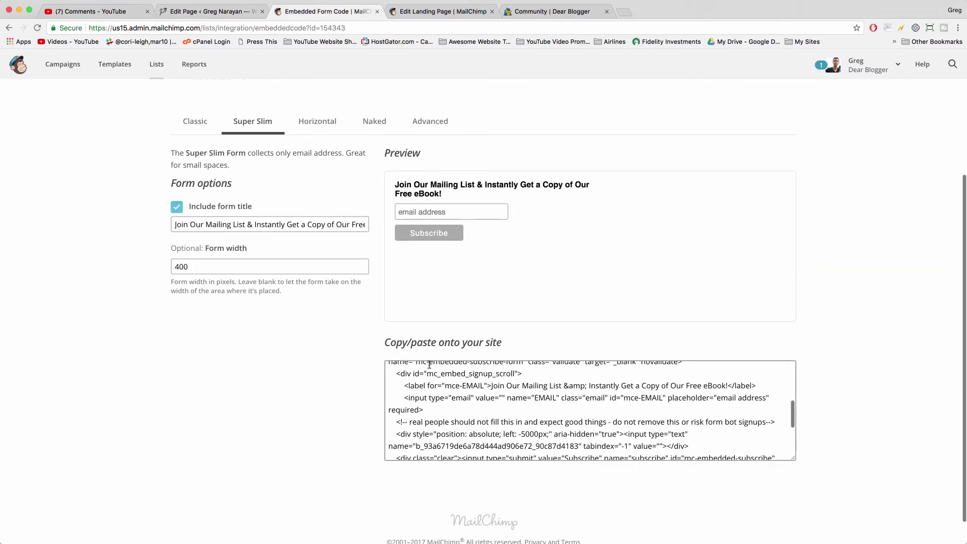
{"action": "left_click", "coordinate": [507, 442]}
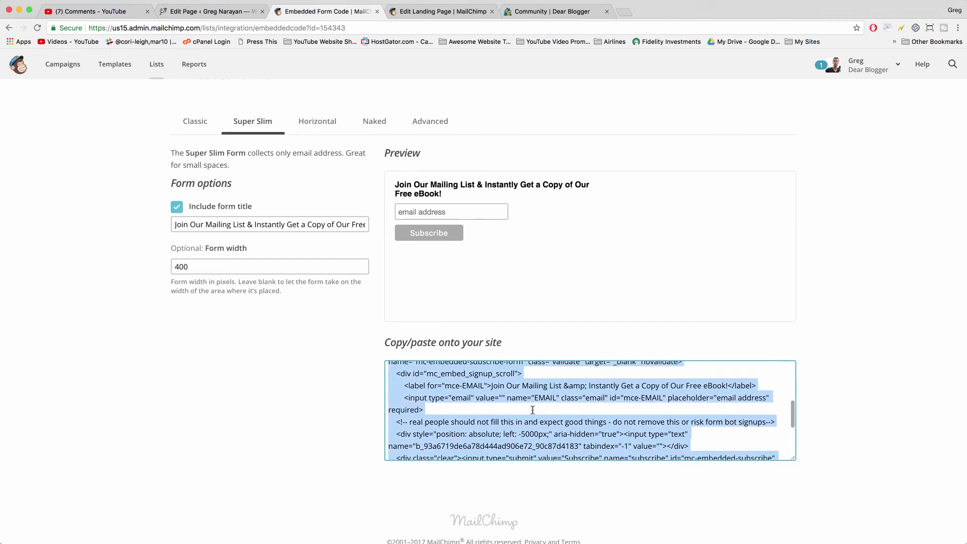
{"action": "right_click", "coordinate": [467, 385]}
{"action": "left_click", "coordinate": [511, 438]}
Try to paste the form code into the page below the closing sentence.
{"action": "left_click", "coordinate": [219, 12]}
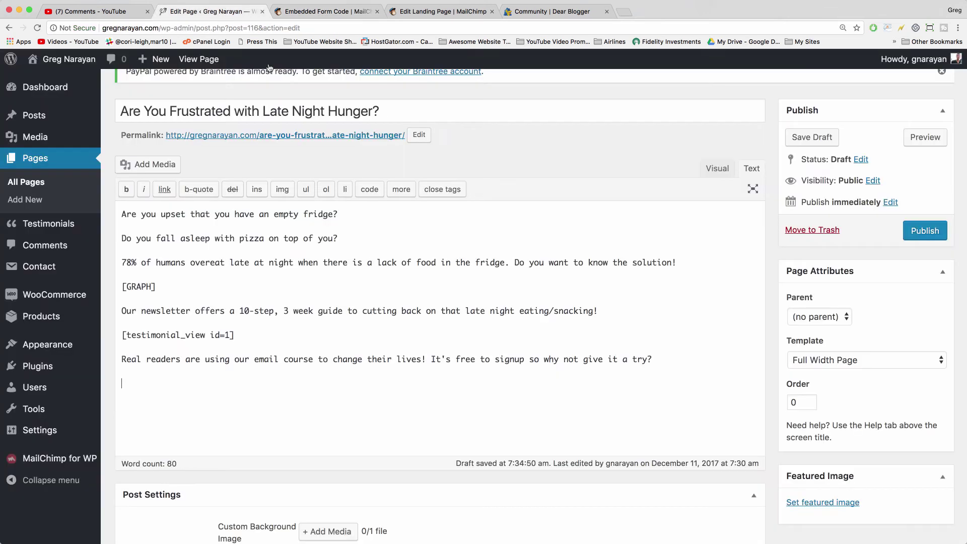
{"action": "right_click", "coordinate": [150, 391]}
{"action": "left_click", "coordinate": [171, 434]}
{"action": "right_click", "coordinate": [141, 409]}
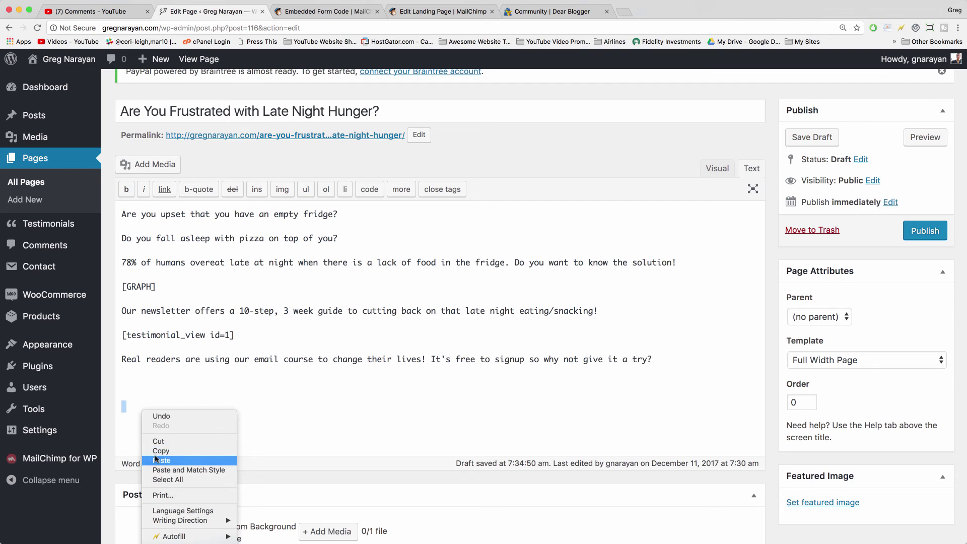
{"action": "left_click", "coordinate": [166, 456]}
Copy the Super Slim embed code from MailChimp again and paste it into the WordPress page below the closing sentence.
{"action": "left_click", "coordinate": [325, 11]}
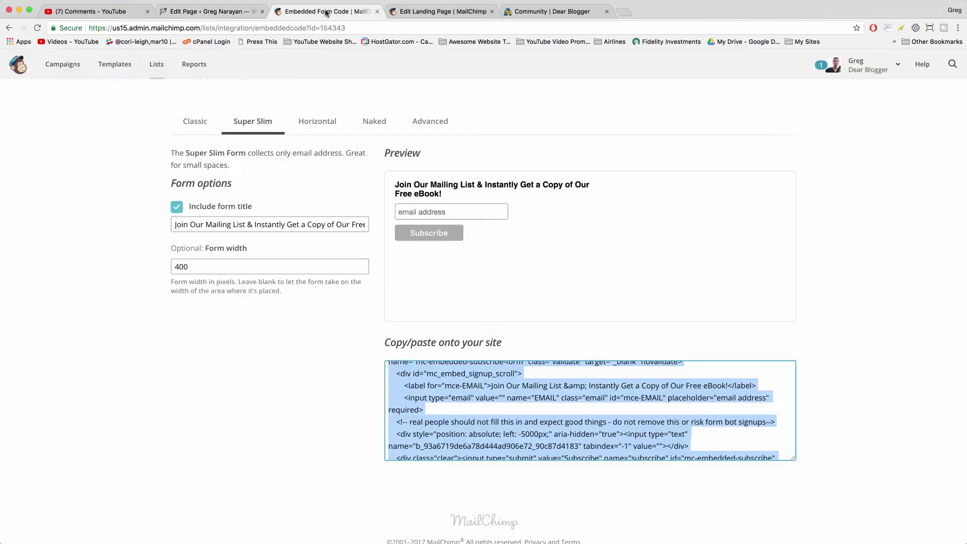
{"action": "right_click", "coordinate": [438, 388]}
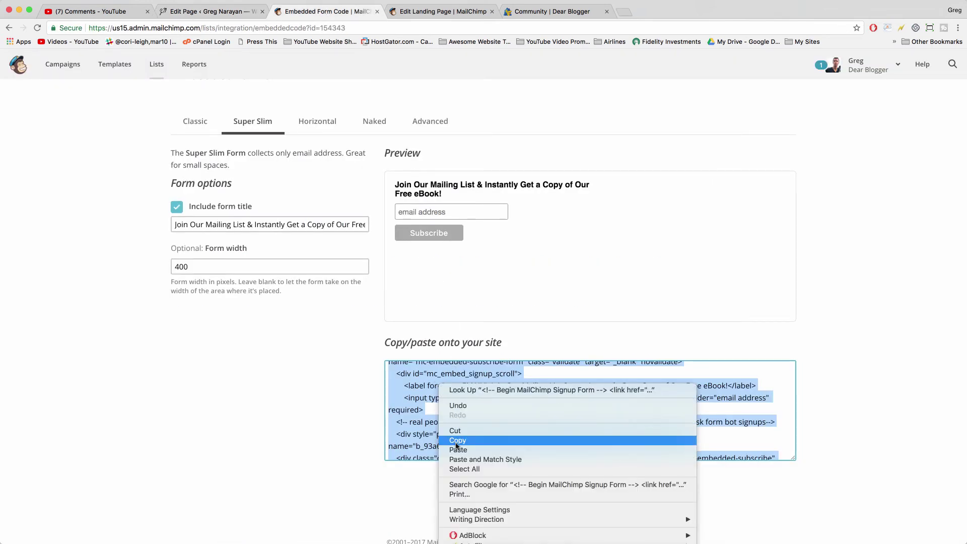
{"action": "left_click", "coordinate": [456, 441]}
{"action": "left_click", "coordinate": [217, 12]}
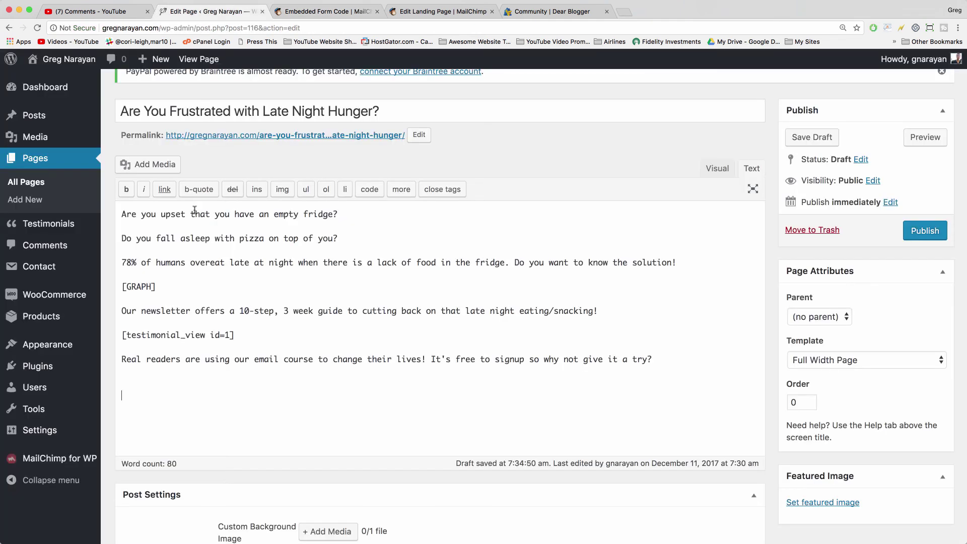
{"action": "left_click", "coordinate": [167, 298]}
{"action": "key", "text": "super+v"}
{"action": "scroll", "coordinate": [168, 286], "scroll_direction": "up", "scroll_amount": 10}
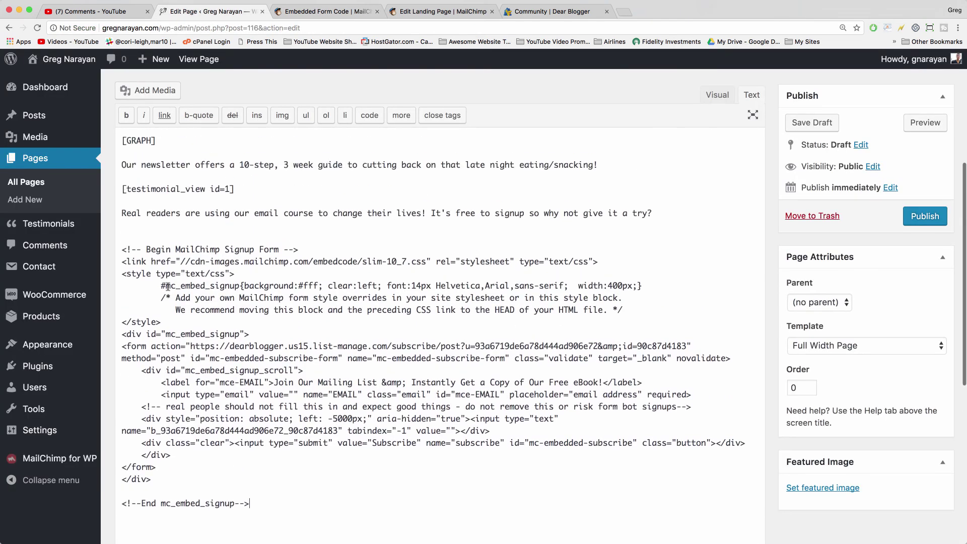
{"action": "scroll", "coordinate": [146, 286], "scroll_direction": "down", "scroll_amount": 8}
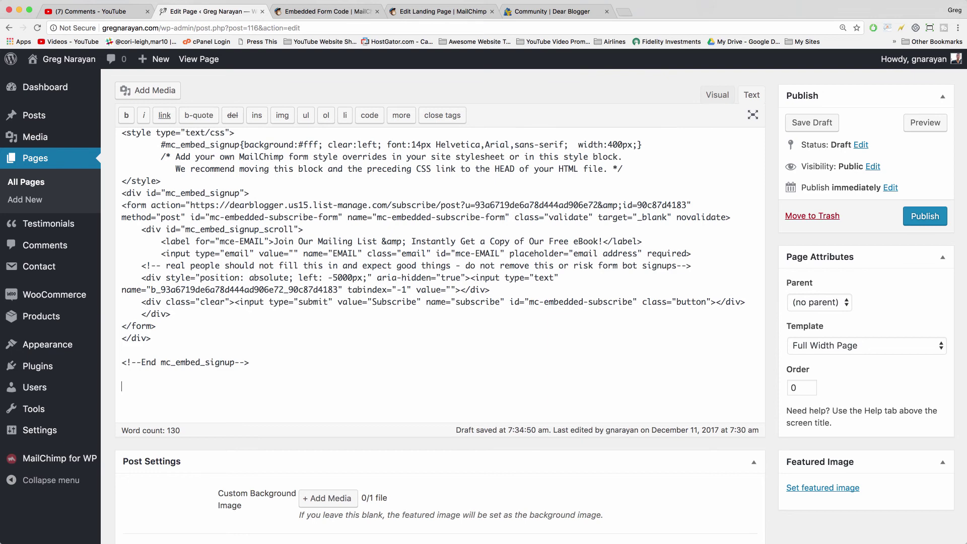
Find a bar chart for the [GRAPH] placeholder by searching Google Images for "graph wiki" and save it as random-graph in GIF format on 3TB.
{"action": "scroll", "coordinate": [289, 334], "scroll_direction": "up", "scroll_amount": 6}
{"action": "left_click", "coordinate": [438, 323]}
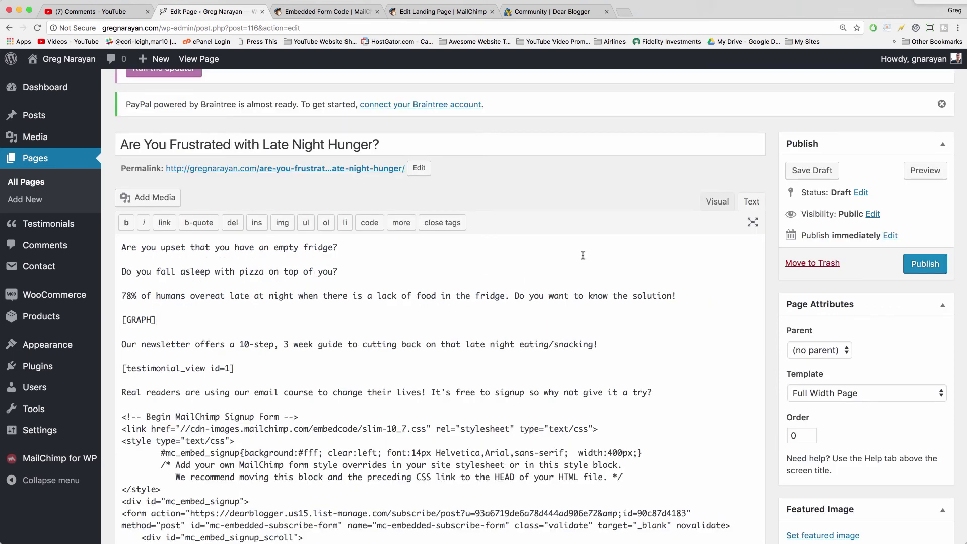
{"action": "left_click", "coordinate": [625, 12]}
{"action": "type", "text": "graph"}
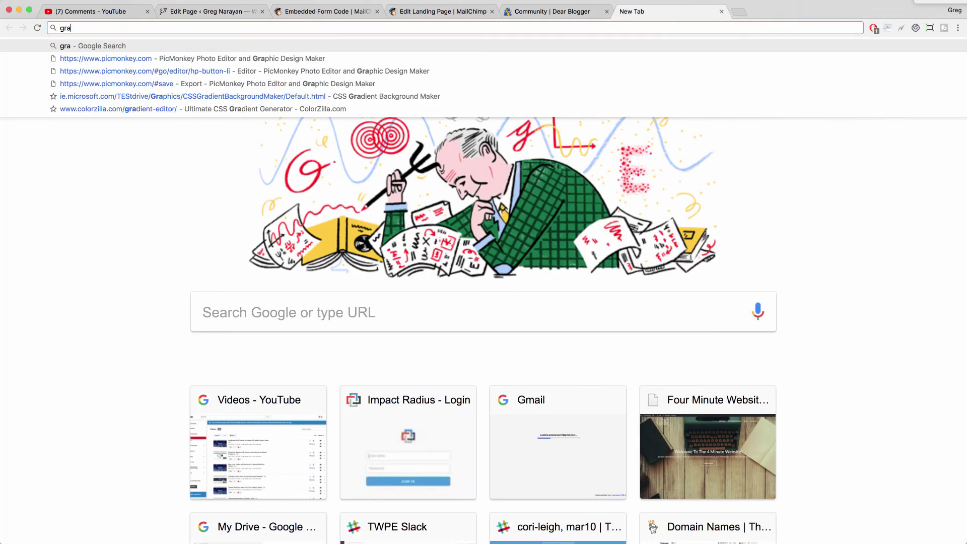
{"action": "key", "text": "Return"}
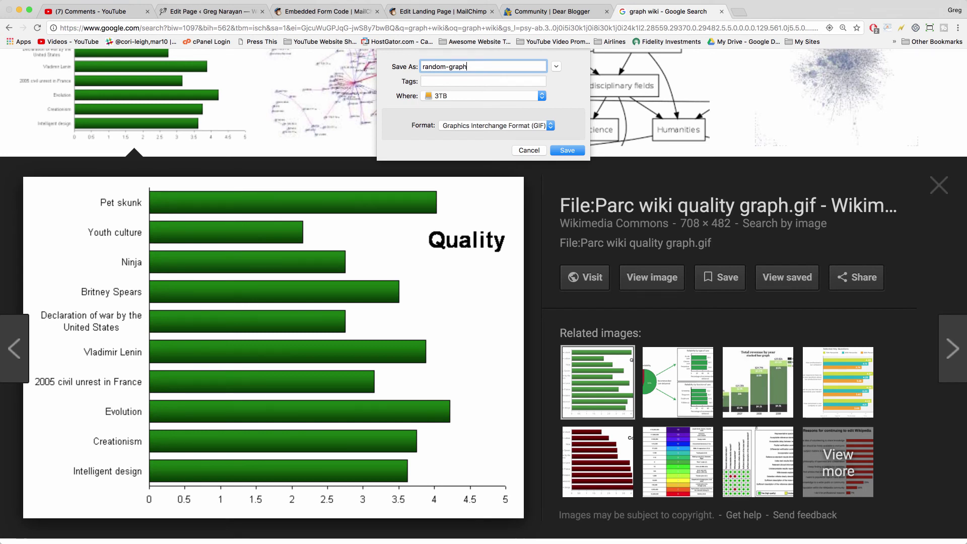
{"action": "key", "text": "Return"}
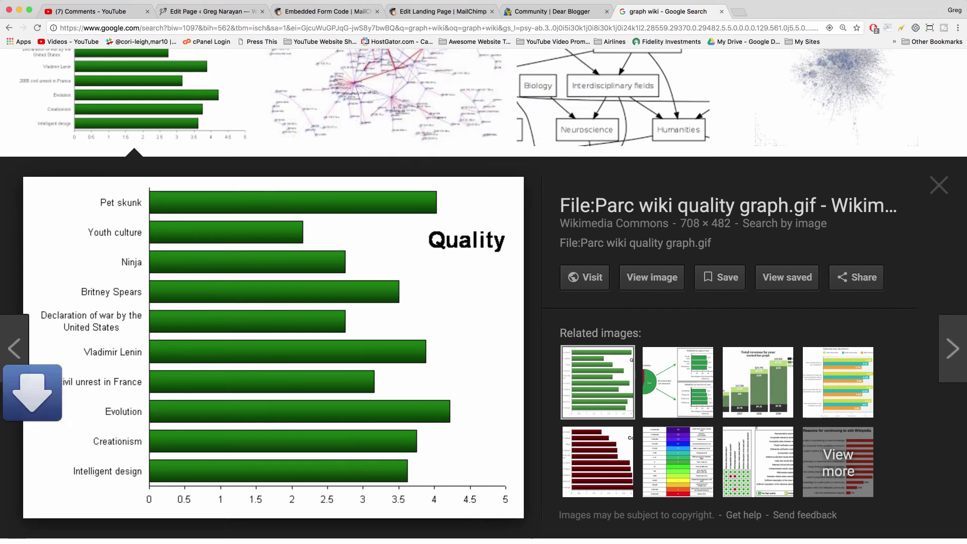
Replace the [GRAPH] placeholder in the WordPress page with an upload of random-graph.gif, centered at full size, and publish the page.
{"action": "left_click", "coordinate": [204, 11]}
{"action": "left_click_drag", "start_coordinate": [157, 321], "coordinate": [106, 325]}
{"action": "key", "text": "BackSpace"}
{"action": "left_click", "coordinate": [151, 198]}
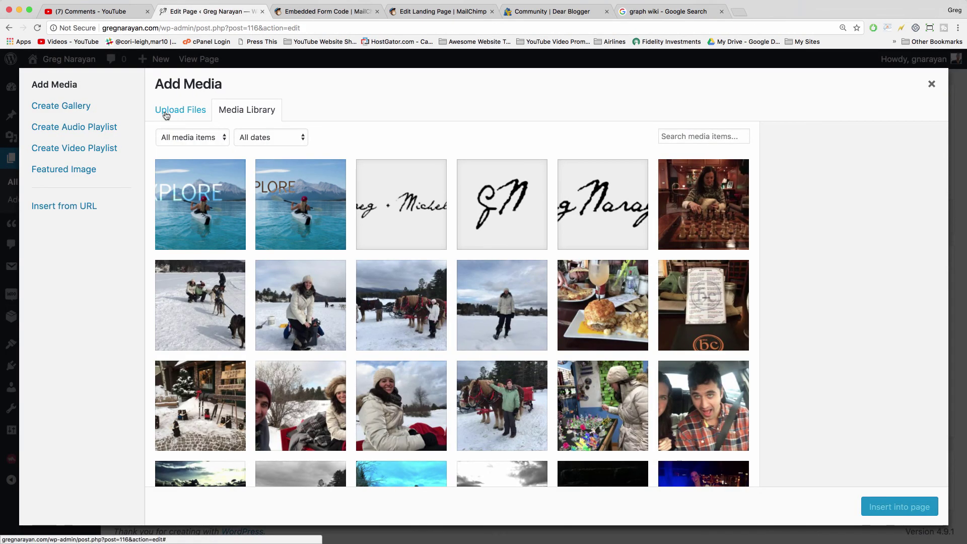
{"action": "left_click", "coordinate": [164, 111]}
{"action": "left_click", "coordinate": [524, 298]}
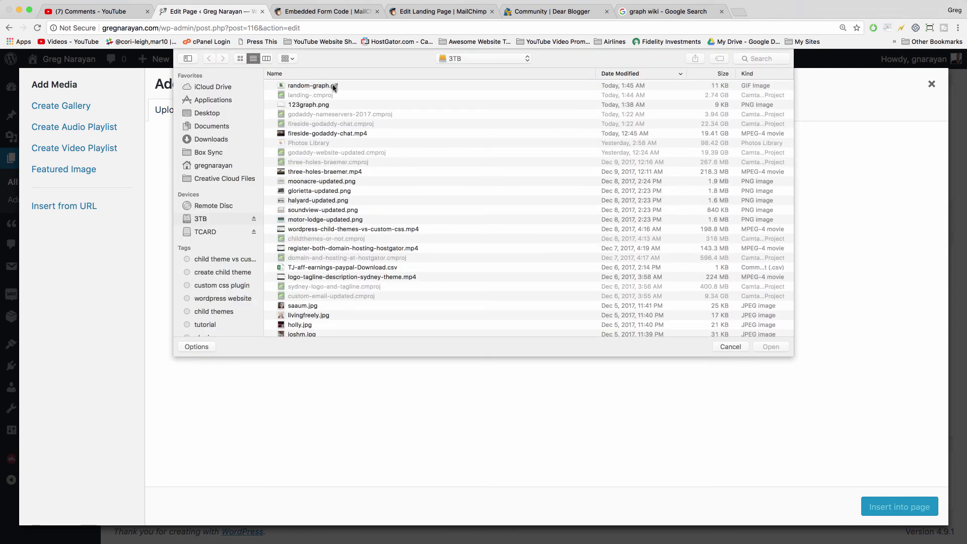
{"action": "double_click", "coordinate": [334, 85]}
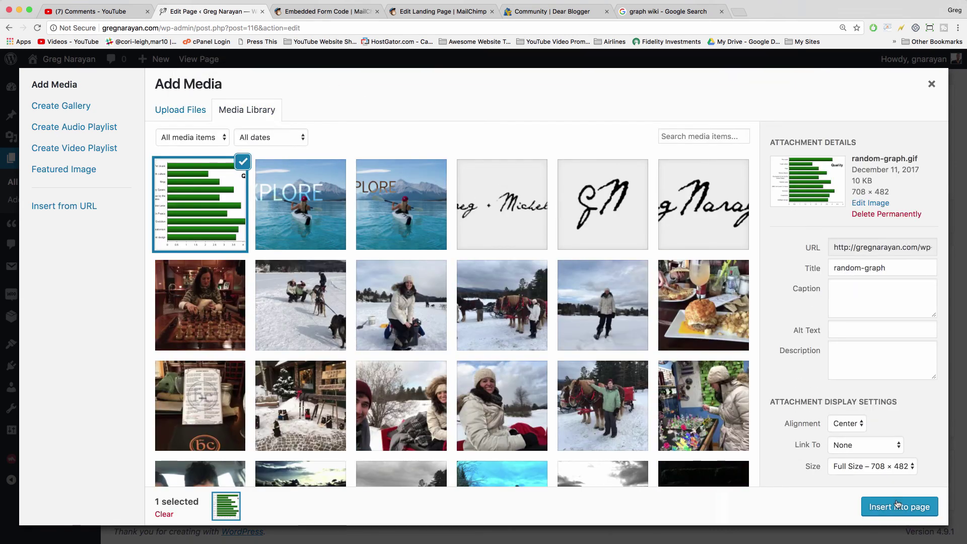
{"action": "left_click", "coordinate": [897, 505]}
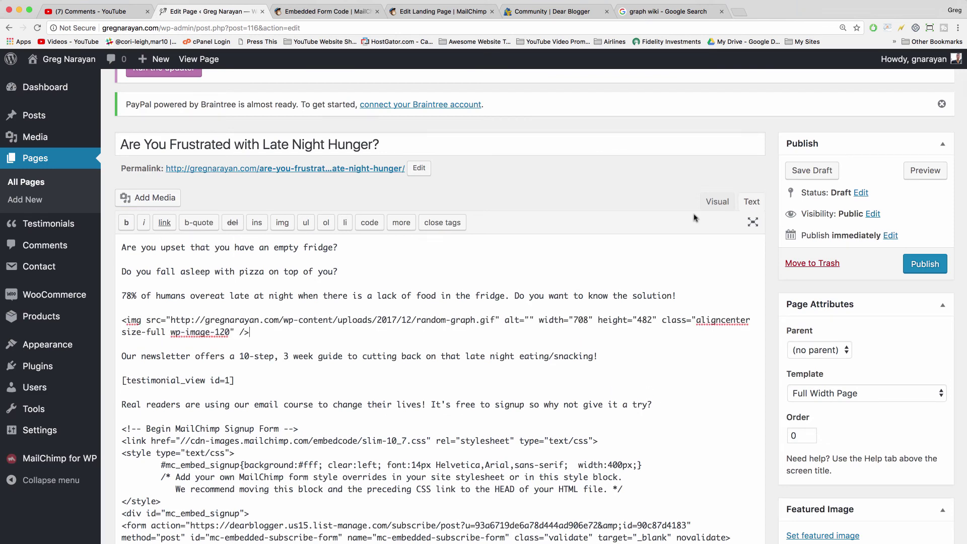
{"action": "left_click", "coordinate": [914, 267]}
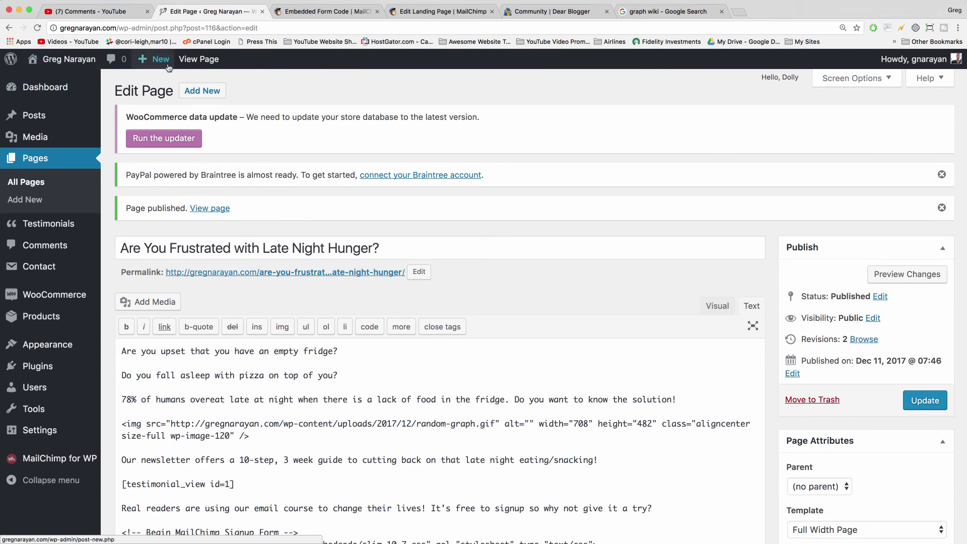
Open the published landing page and look it over from the headline down to the Instagram section.
{"action": "left_click", "coordinate": [193, 60]}
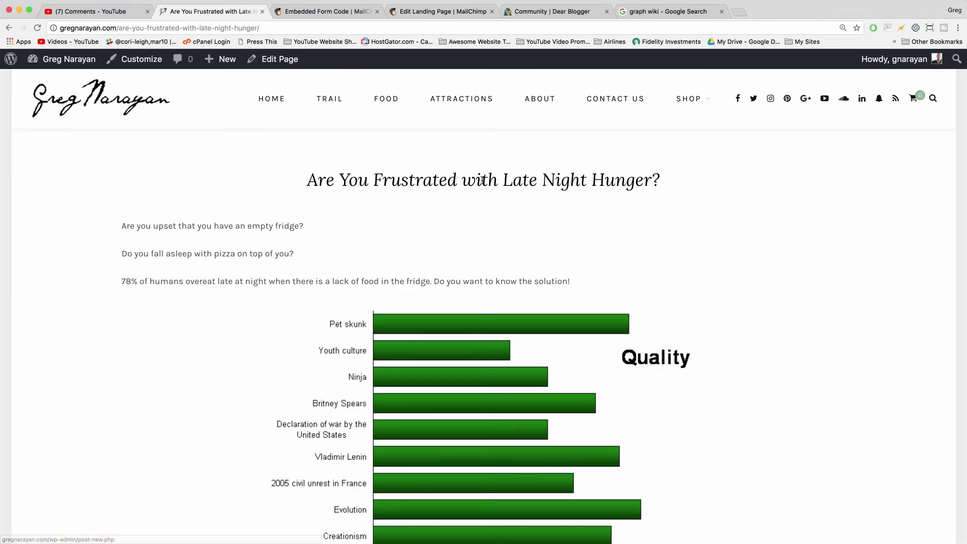
{"action": "scroll", "coordinate": [497, 277], "scroll_direction": "down", "scroll_amount": 6}
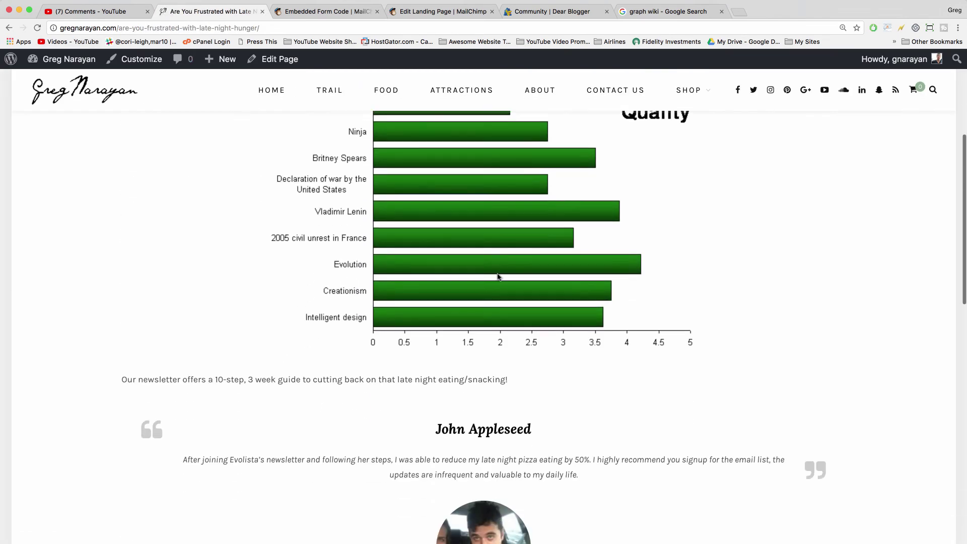
{"action": "scroll", "coordinate": [498, 276], "scroll_direction": "down", "scroll_amount": 8}
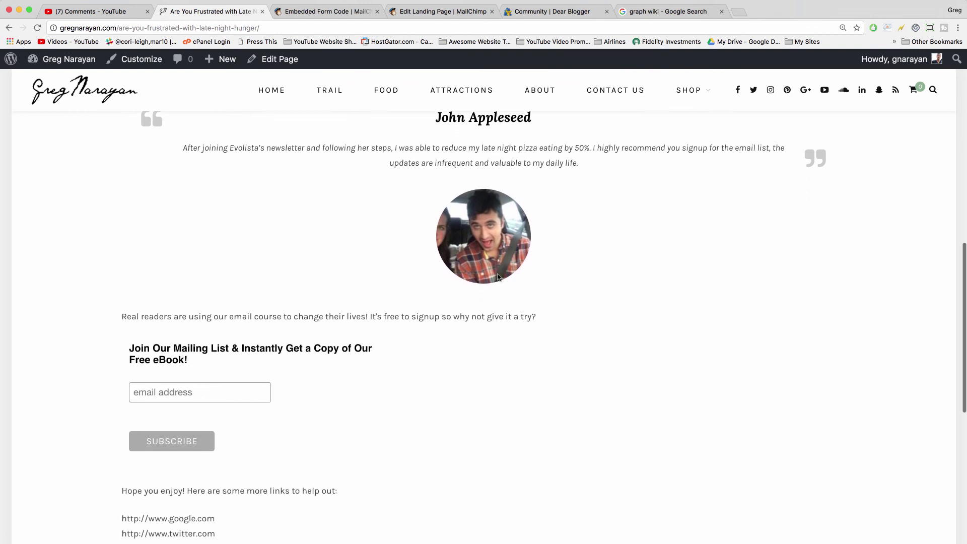
{"action": "scroll", "coordinate": [498, 277], "scroll_direction": "down", "scroll_amount": 2}
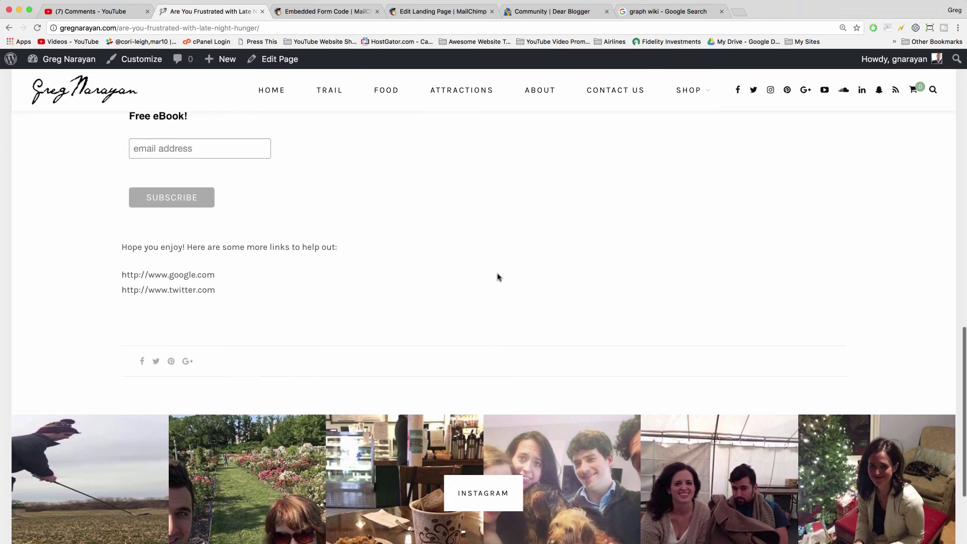
{"action": "scroll", "coordinate": [497, 276], "scroll_direction": "up", "scroll_amount": 9}
{"action": "scroll", "coordinate": [497, 276], "scroll_direction": "up", "scroll_amount": 8}
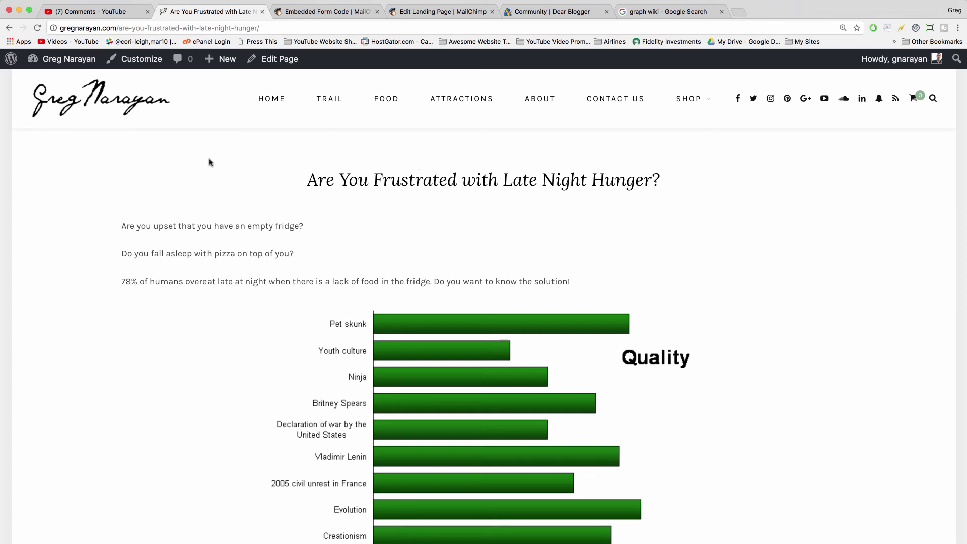
Examine the landing page's opening questions, the bar chart and the sentence offering the 10-step newsletter guide.
{"action": "left_click_drag", "start_coordinate": [121, 225], "coordinate": [325, 281]}
{"action": "left_click", "coordinate": [418, 283]}
{"action": "scroll", "coordinate": [670, 239], "scroll_direction": "down", "scroll_amount": 4}
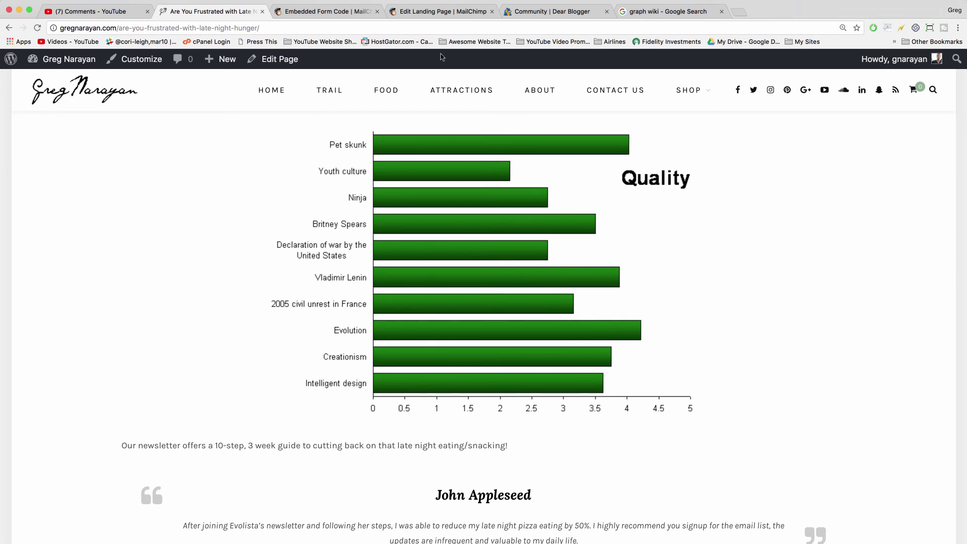
{"action": "scroll", "coordinate": [276, 414], "scroll_direction": "down", "scroll_amount": 3}
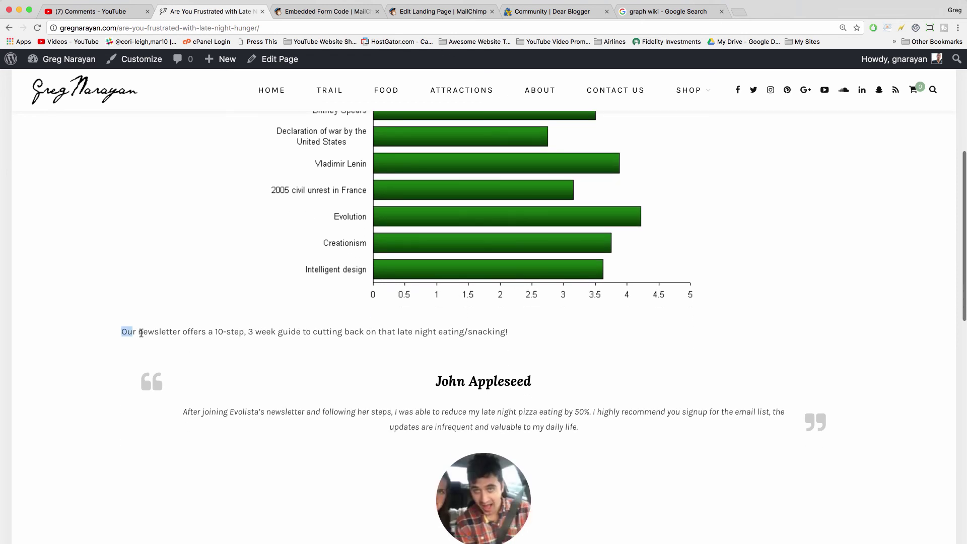
{"action": "left_click_drag", "start_coordinate": [123, 333], "coordinate": [420, 353]}
{"action": "left_click", "coordinate": [538, 338]}
Examine the testimonial slideshow, the signup call to action, the MailChimp email form and the closing links on the landing page.
{"action": "scroll", "coordinate": [538, 339], "scroll_direction": "down", "scroll_amount": 3}
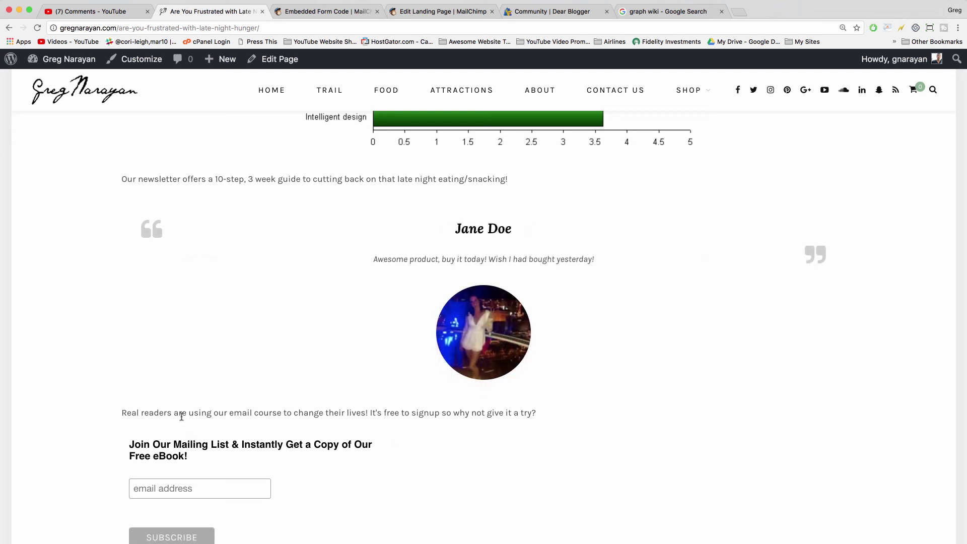
{"action": "scroll", "coordinate": [181, 416], "scroll_direction": "down", "scroll_amount": 5}
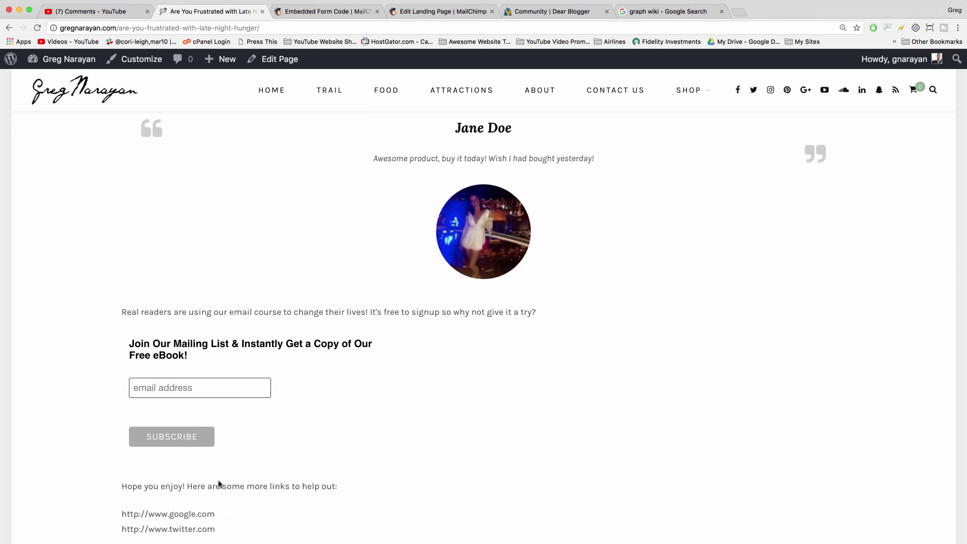
{"action": "left_click_drag", "start_coordinate": [122, 312], "coordinate": [472, 316]}
{"action": "left_click", "coordinate": [458, 314]}
{"action": "left_click", "coordinate": [149, 397]}
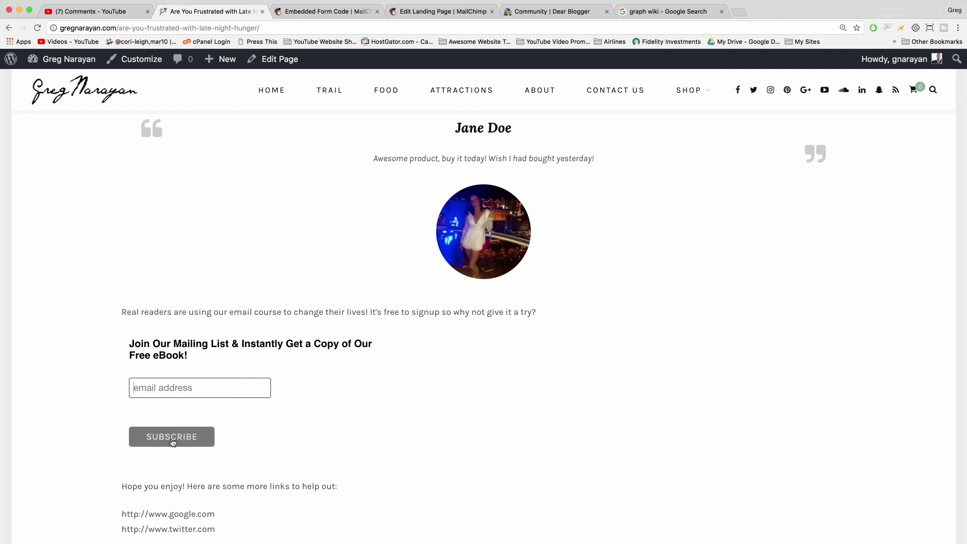
{"action": "scroll", "coordinate": [173, 442], "scroll_direction": "down", "scroll_amount": 3}
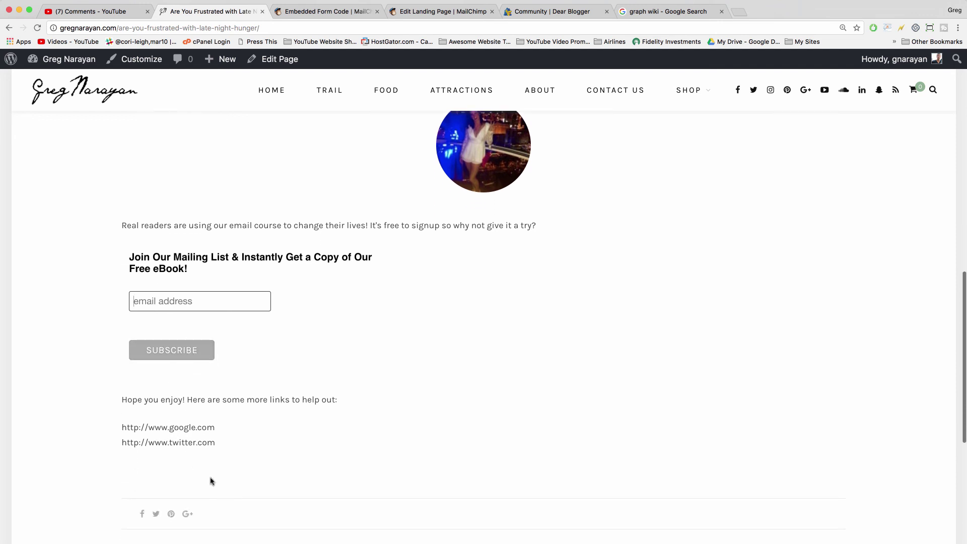
{"action": "scroll", "coordinate": [297, 465], "scroll_direction": "down", "scroll_amount": 5}
{"action": "scroll", "coordinate": [297, 465], "scroll_direction": "up", "scroll_amount": 8}
{"action": "scroll", "coordinate": [298, 466], "scroll_direction": "up", "scroll_amount": 10}
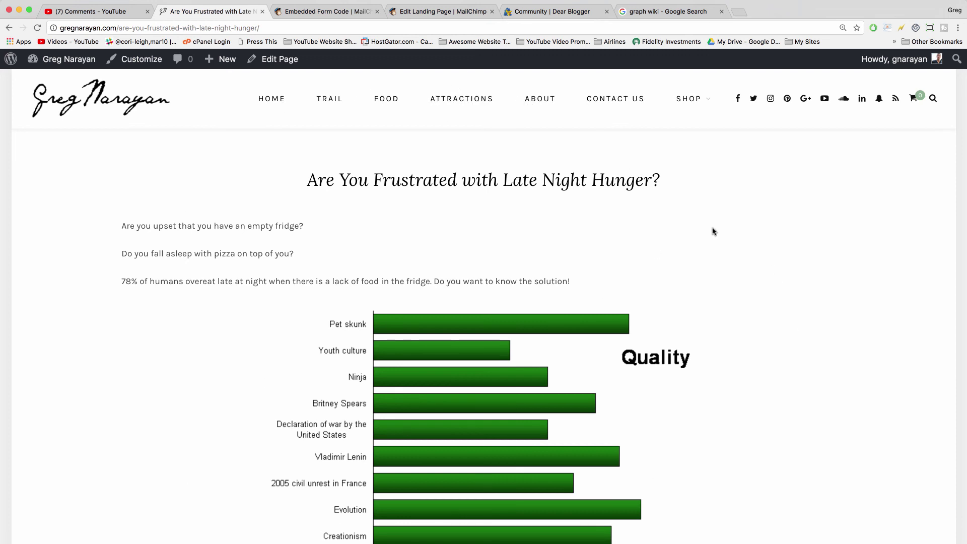
Switch to the published comments in YouTube Creator Studio.
{"action": "left_click", "coordinate": [91, 12]}
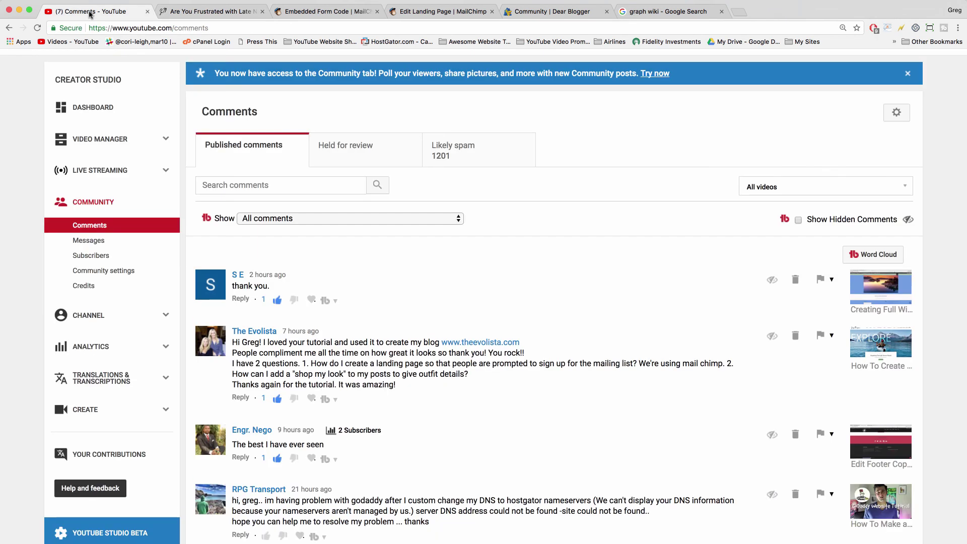